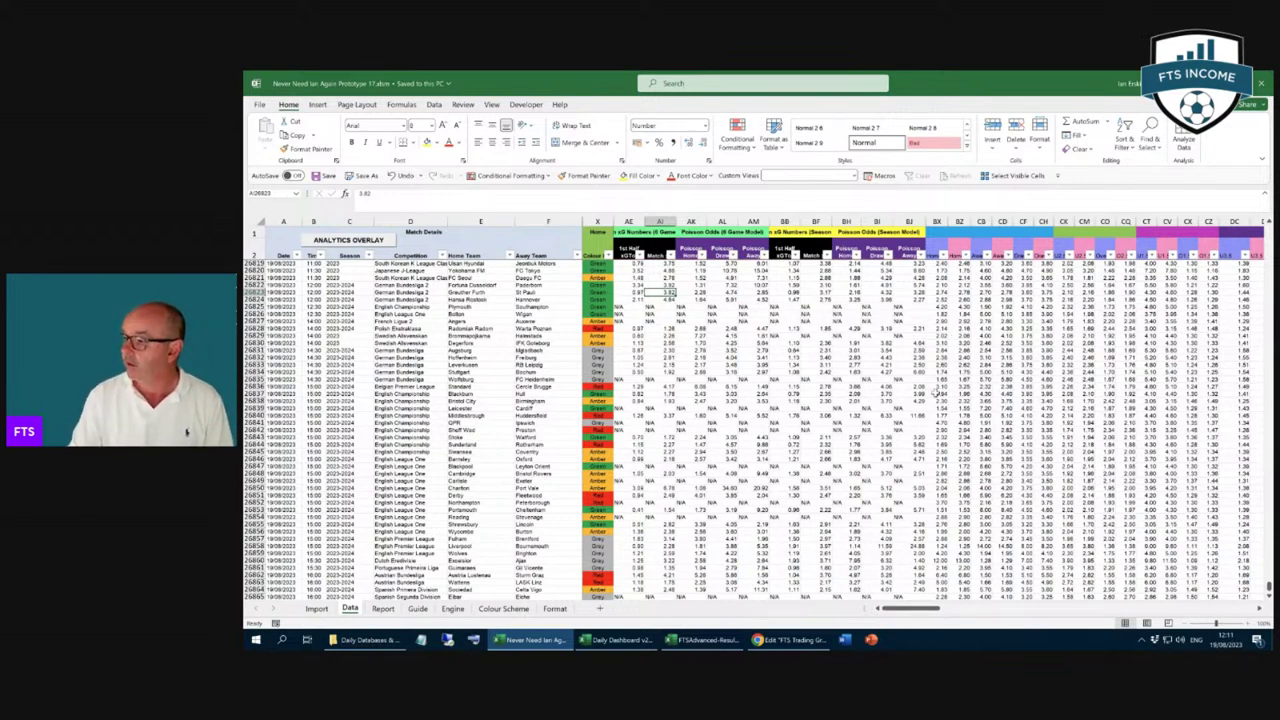
Step: Locate the Tottenham v Man Utd fixture on 19/08/2023 and check its season-model match xG figure
{"action": "scroll", "coordinate": [518, 456], "scroll_direction": "down", "scroll_amount": 2}
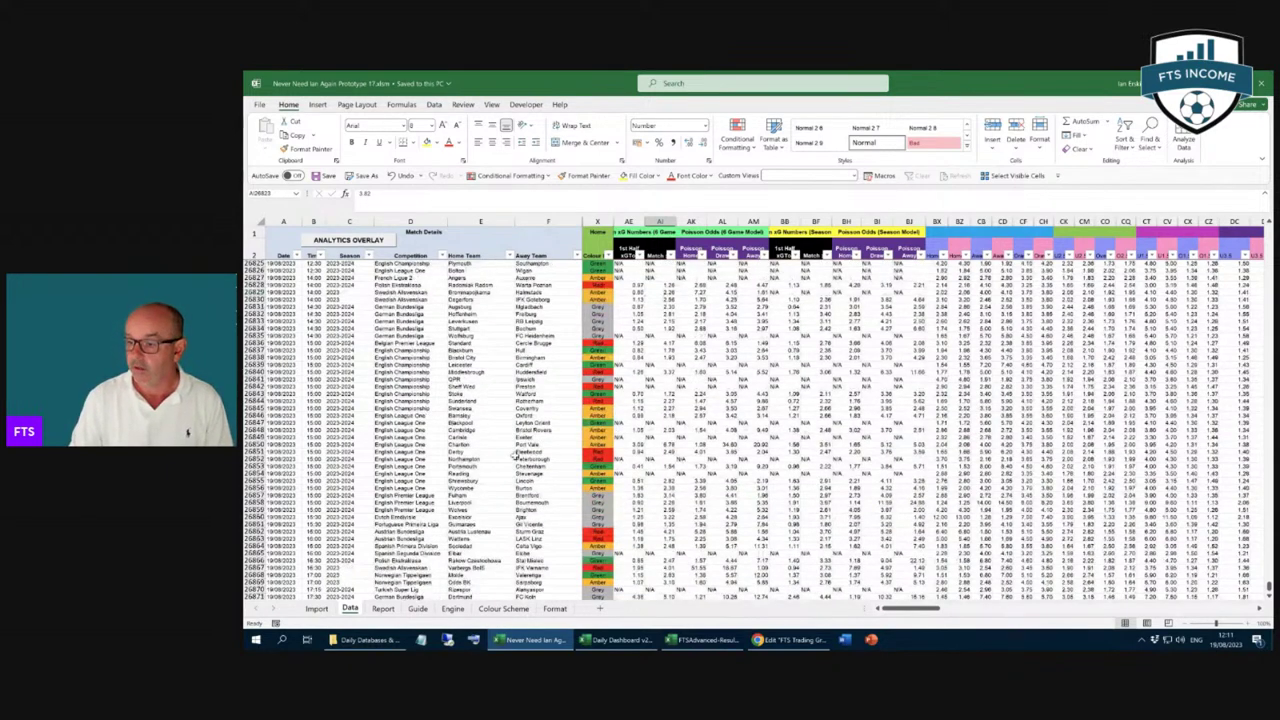
{"action": "scroll", "coordinate": [515, 455], "scroll_direction": "down", "scroll_amount": 6}
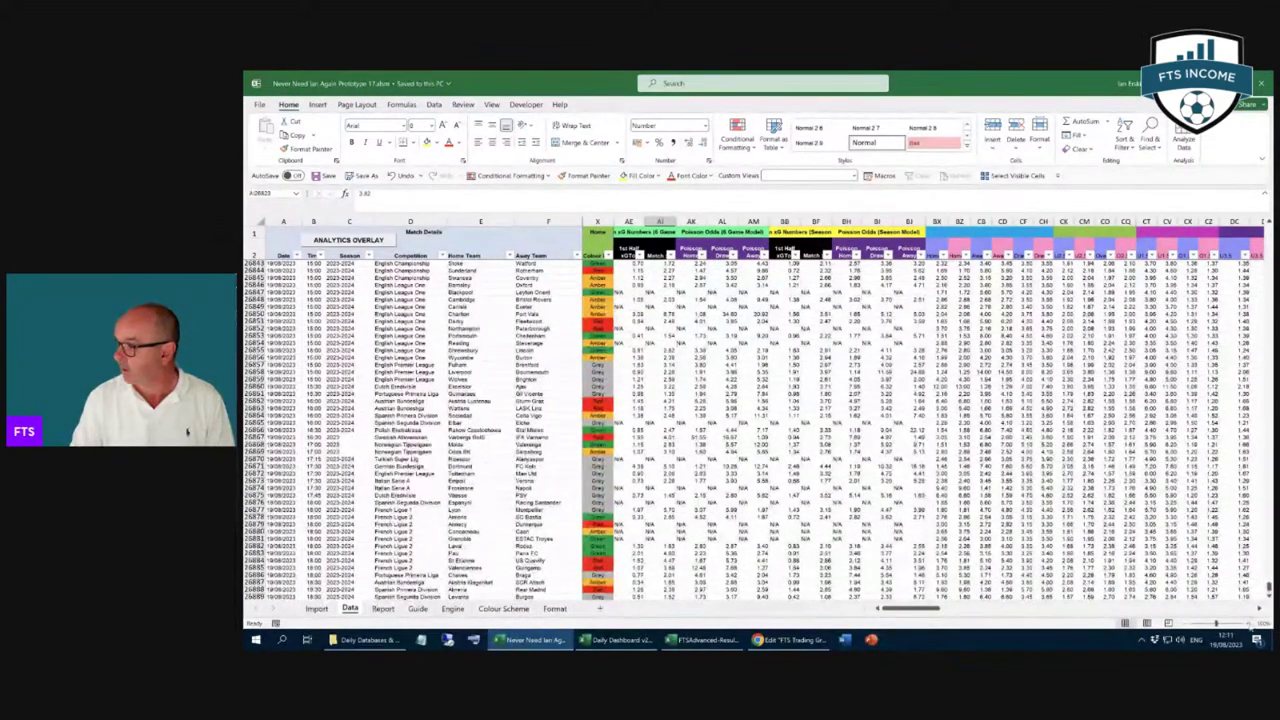
{"action": "left_click", "coordinate": [1250, 622]}
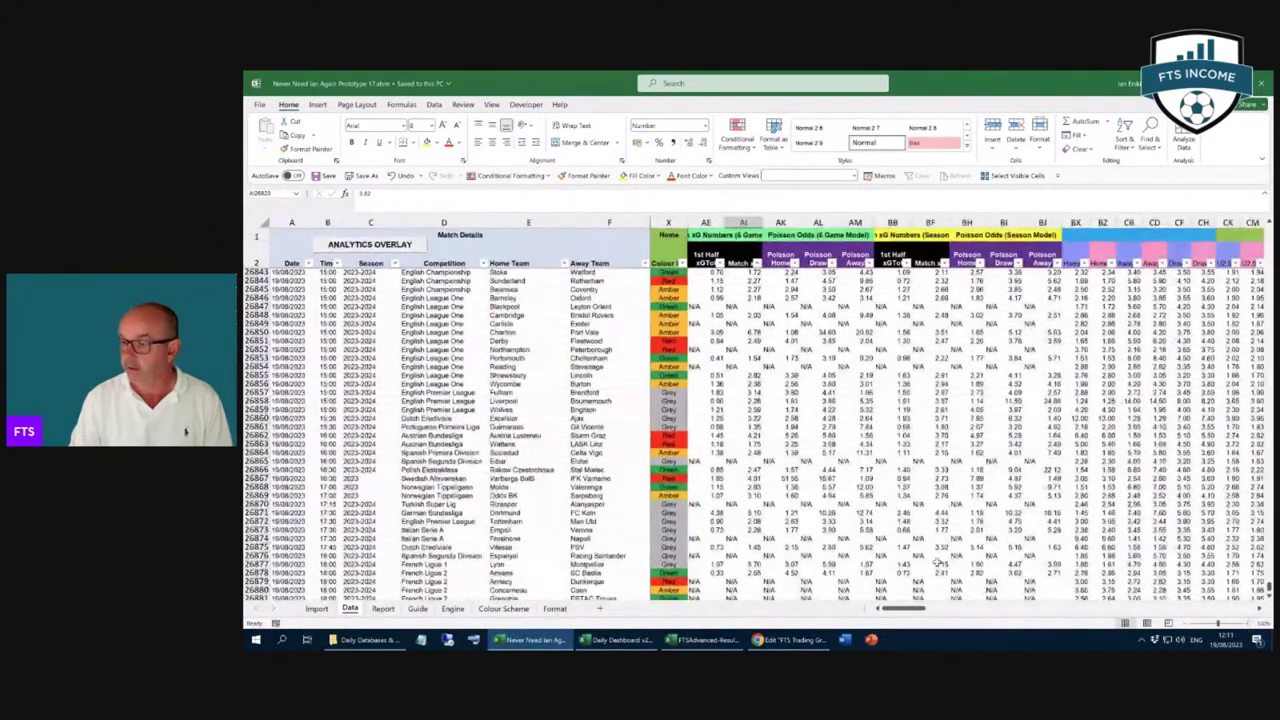
{"action": "left_click", "coordinate": [252, 522]}
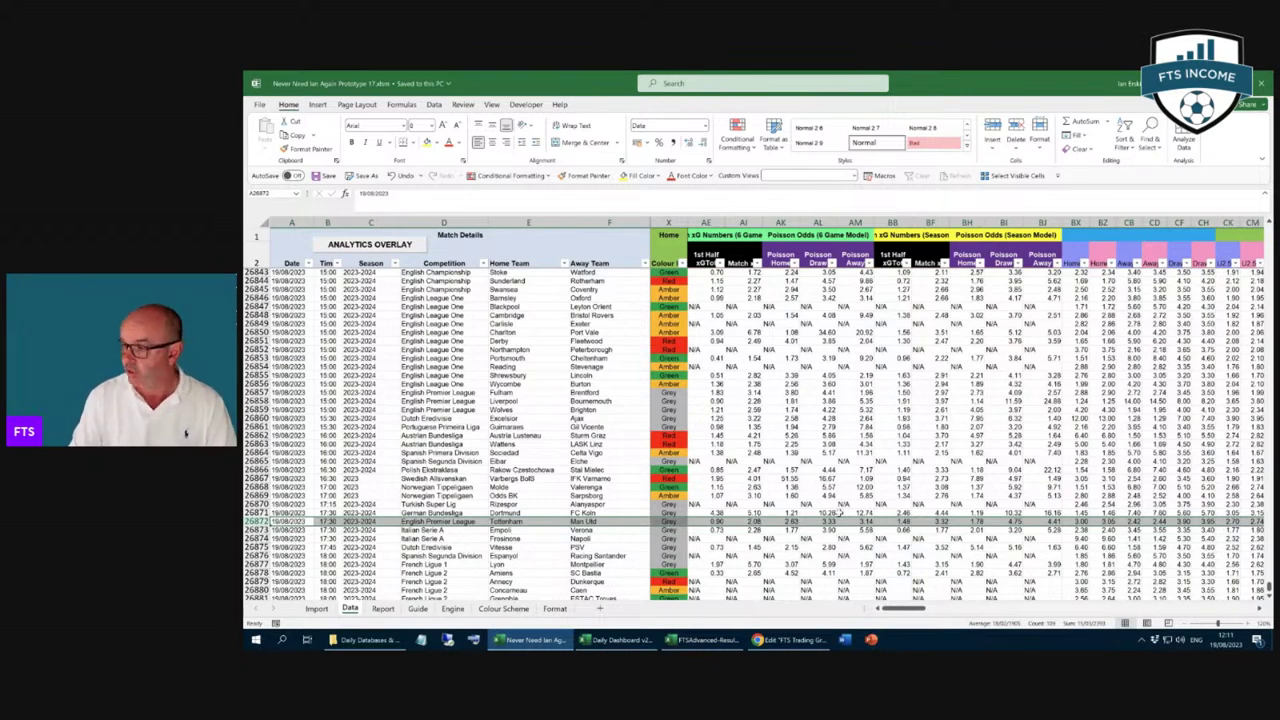
{"action": "left_click", "coordinate": [941, 521]}
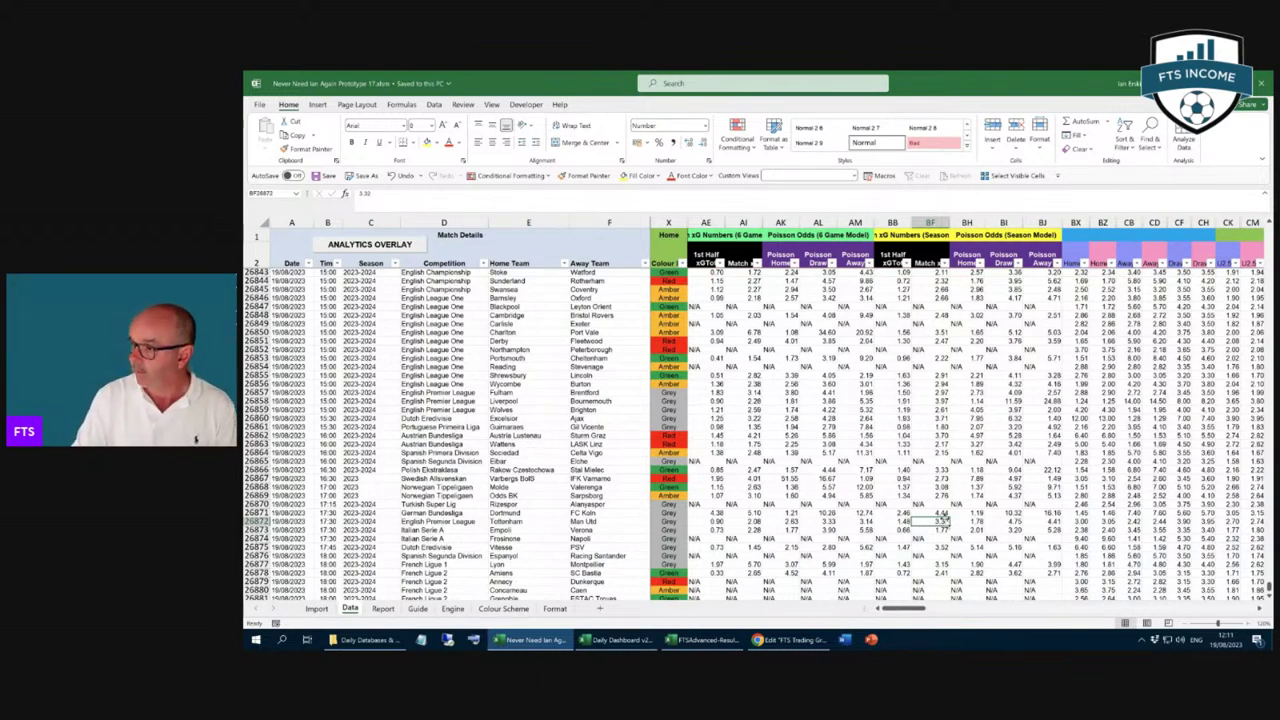
{"action": "left_click", "coordinate": [256, 521]}
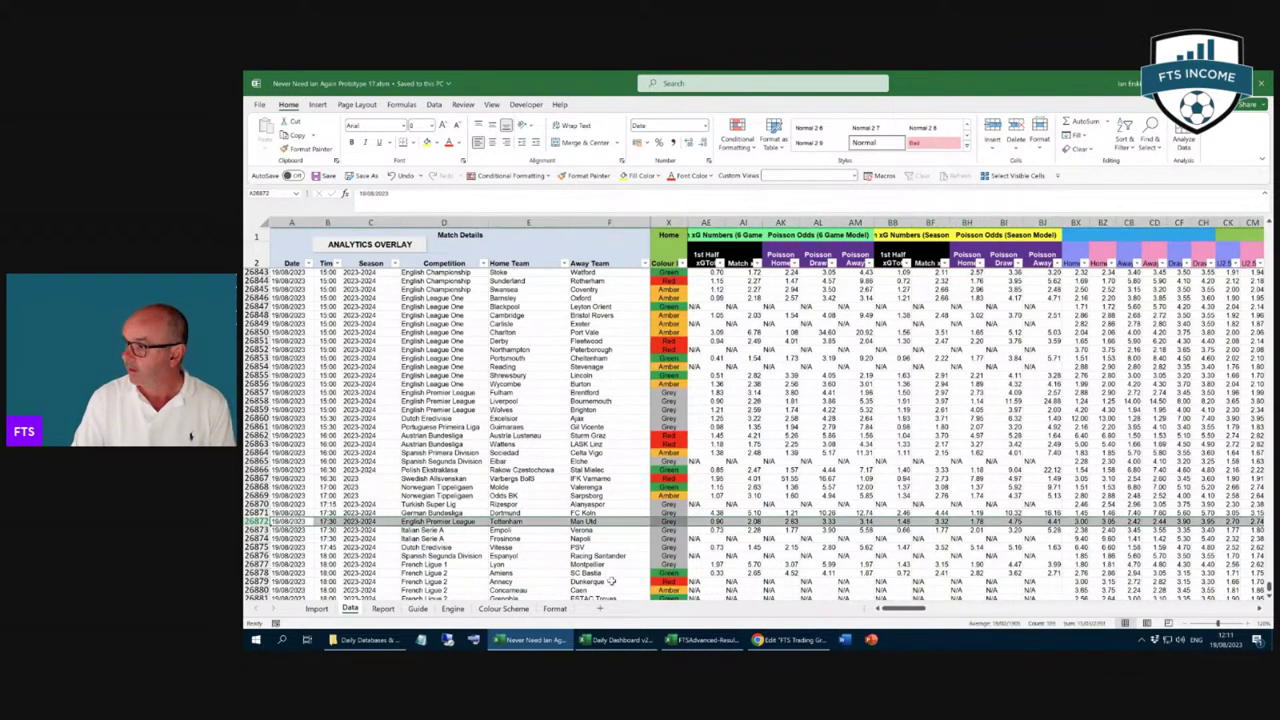
Step: Run the Analytics Overlay's quick team report on Tottenham's home win back odds against Man Utd, then dismiss it without the full report
{"action": "left_click", "coordinate": [1081, 521]}
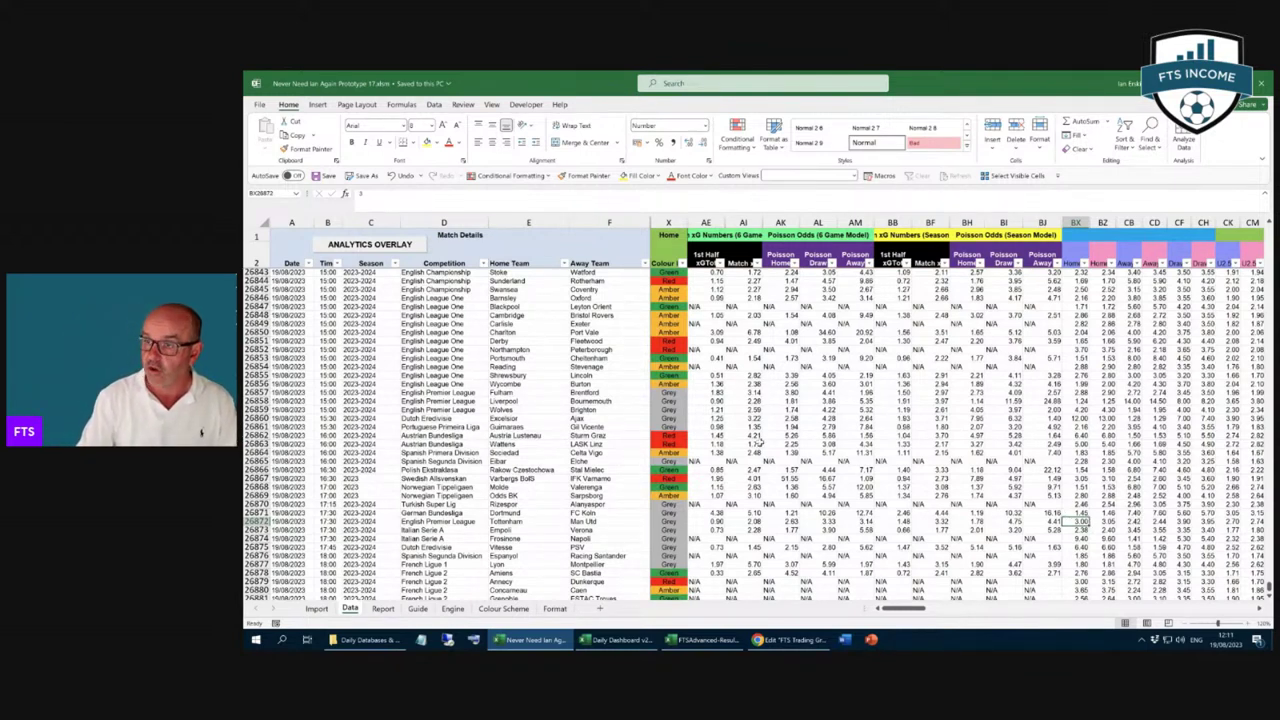
{"action": "left_click", "coordinate": [405, 246]}
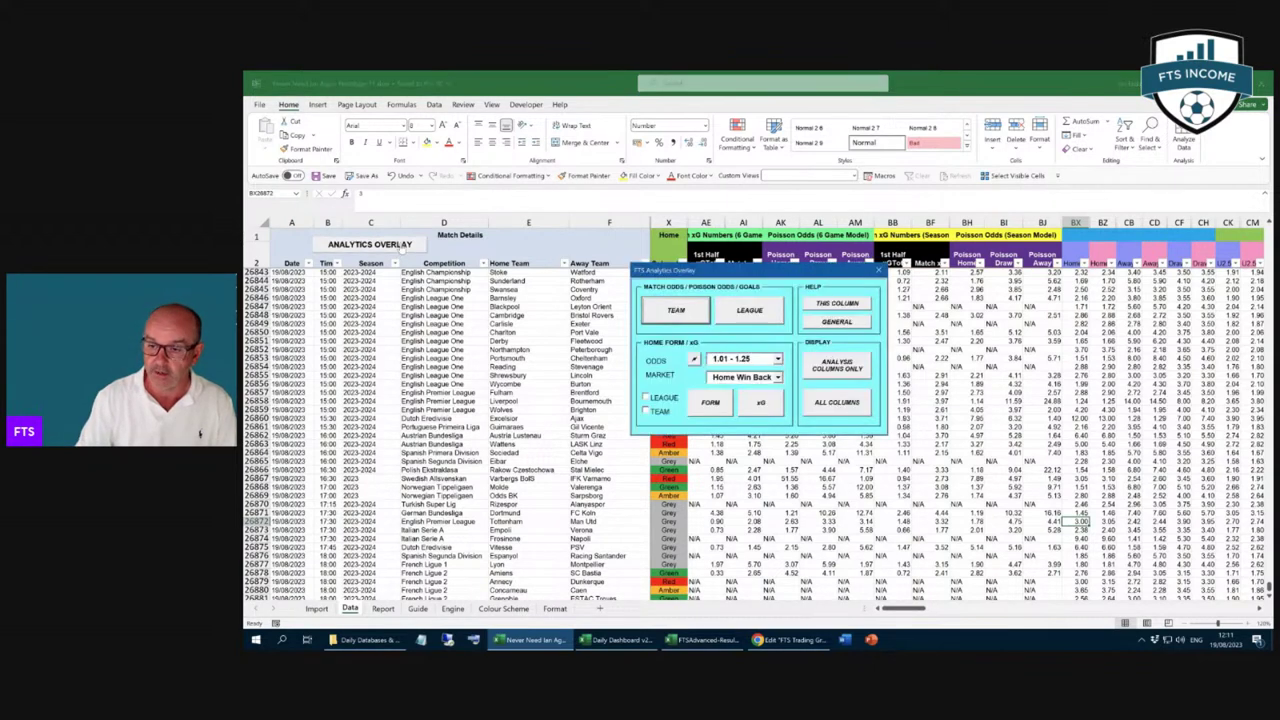
{"action": "left_click", "coordinate": [678, 314]}
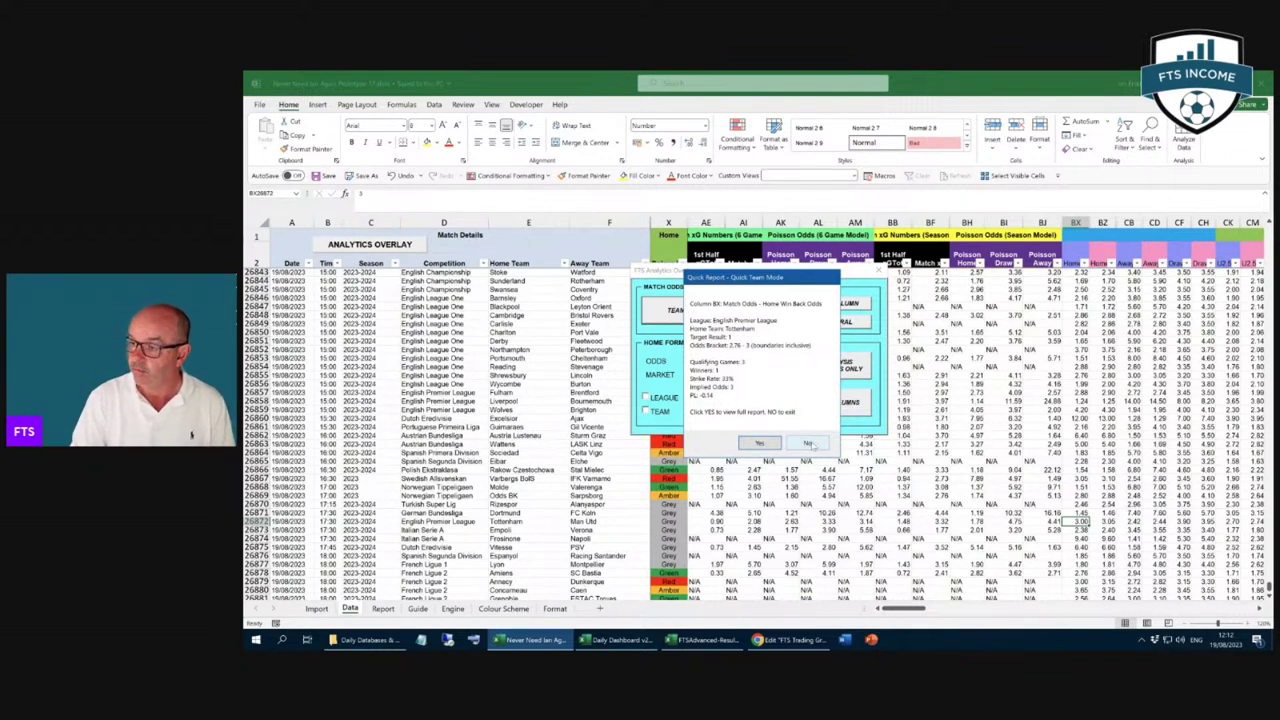
{"action": "left_click", "coordinate": [809, 443]}
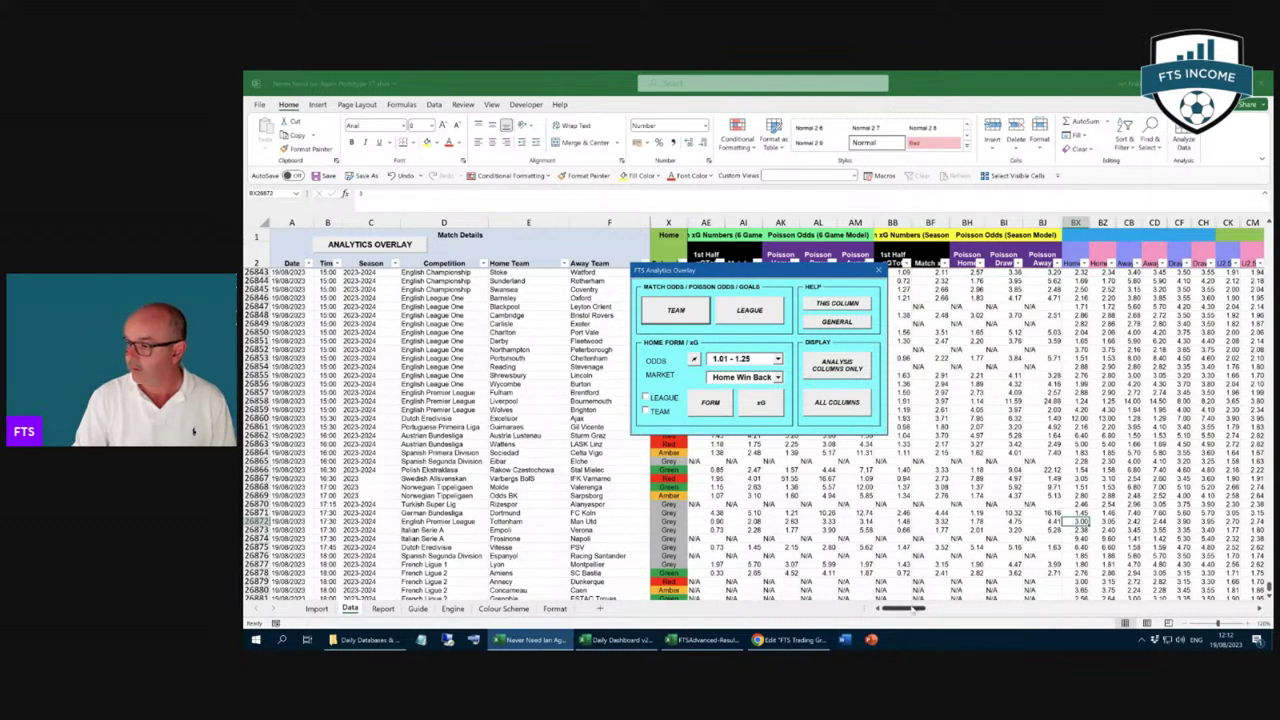
Step: Run the quick team report on the Tottenham fixture's over 2.5 goals back odds, declining the full report
{"action": "mouse_move", "coordinate": [913, 607]}
{"action": "left_mouse_down"}
{"action": "mouse_move", "coordinate": [962, 606]}
{"action": "mouse_move", "coordinate": [922, 606]}
{"action": "left_mouse_up"}
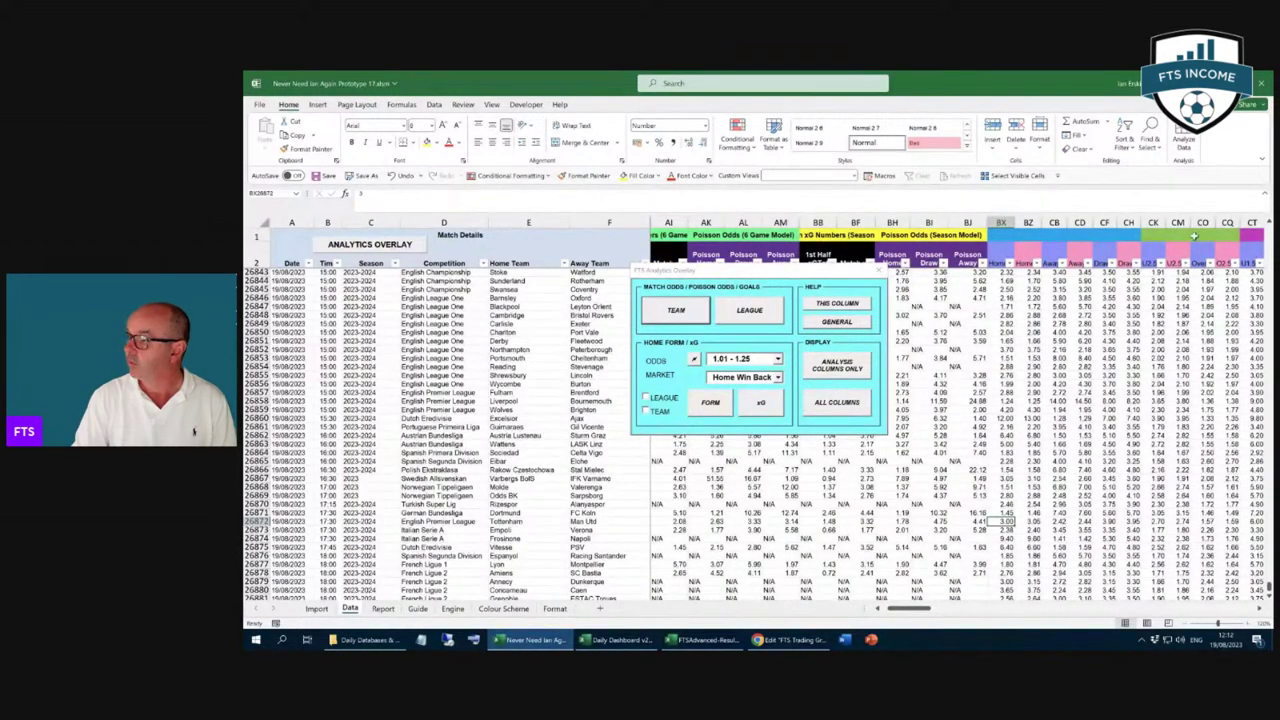
{"action": "left_click", "coordinate": [1203, 222]}
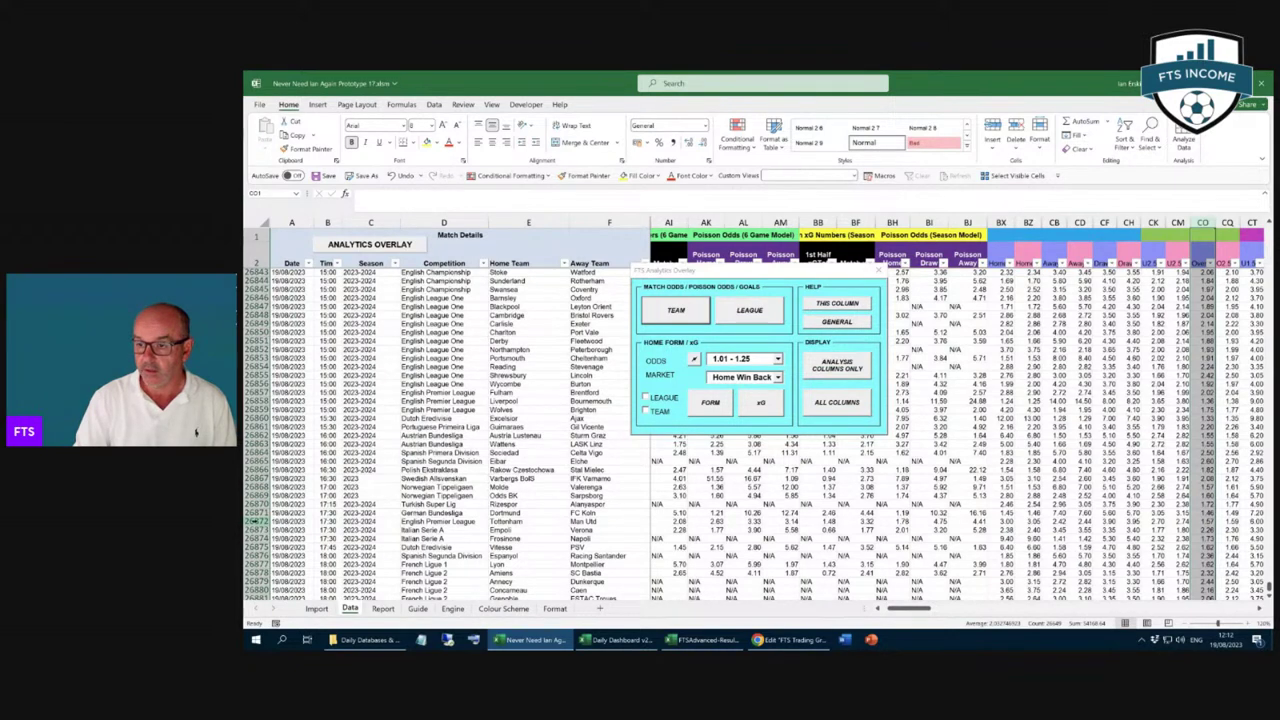
{"action": "left_click", "coordinate": [256, 521]}
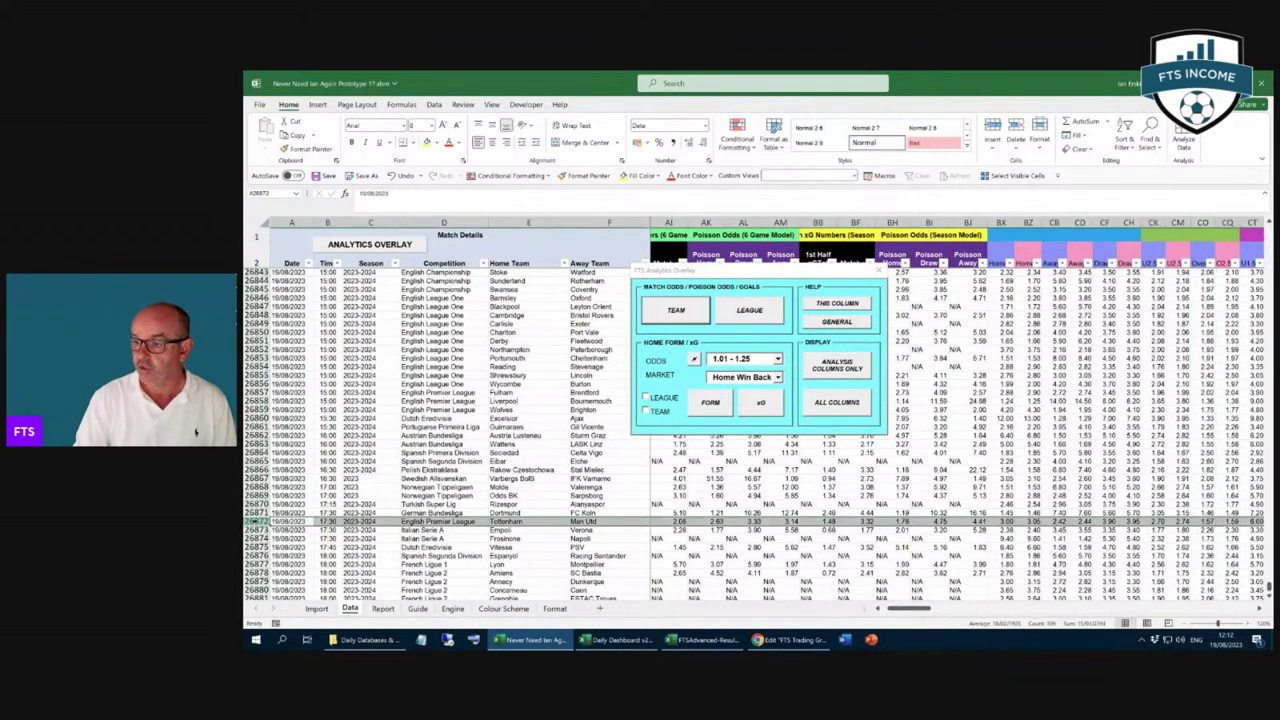
{"action": "left_click", "coordinate": [1213, 522]}
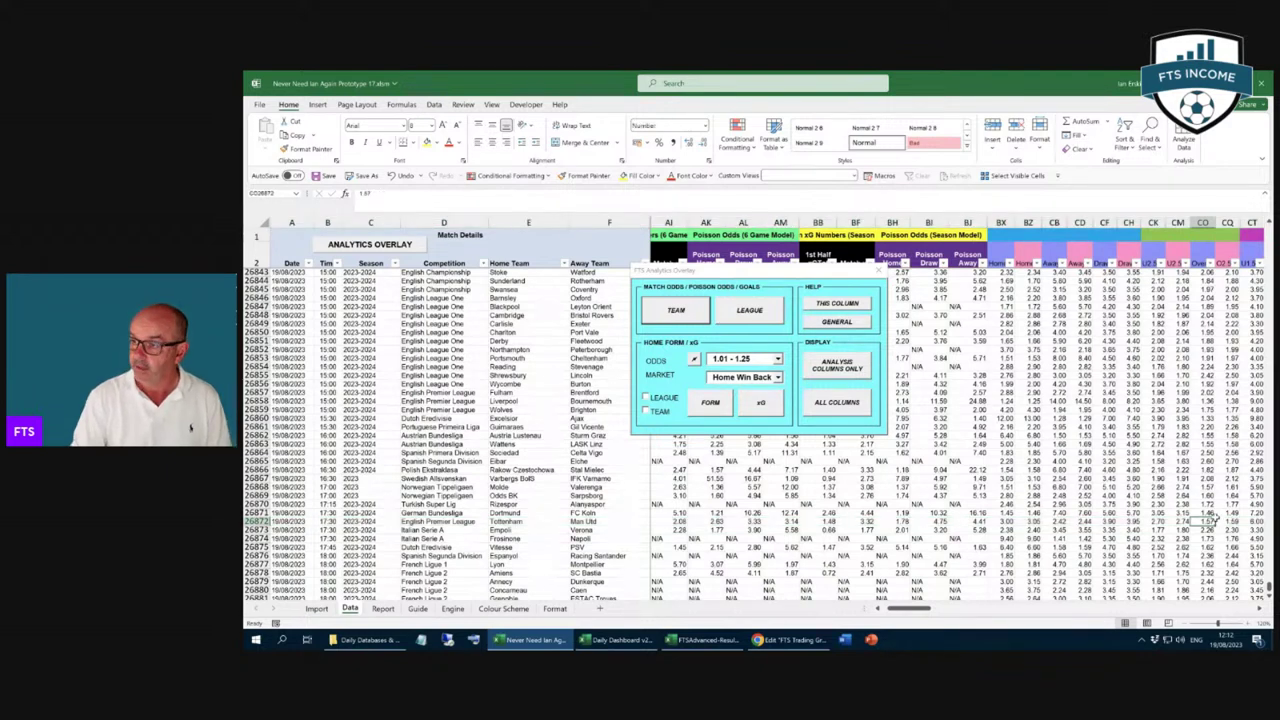
{"action": "left_click", "coordinate": [673, 307]}
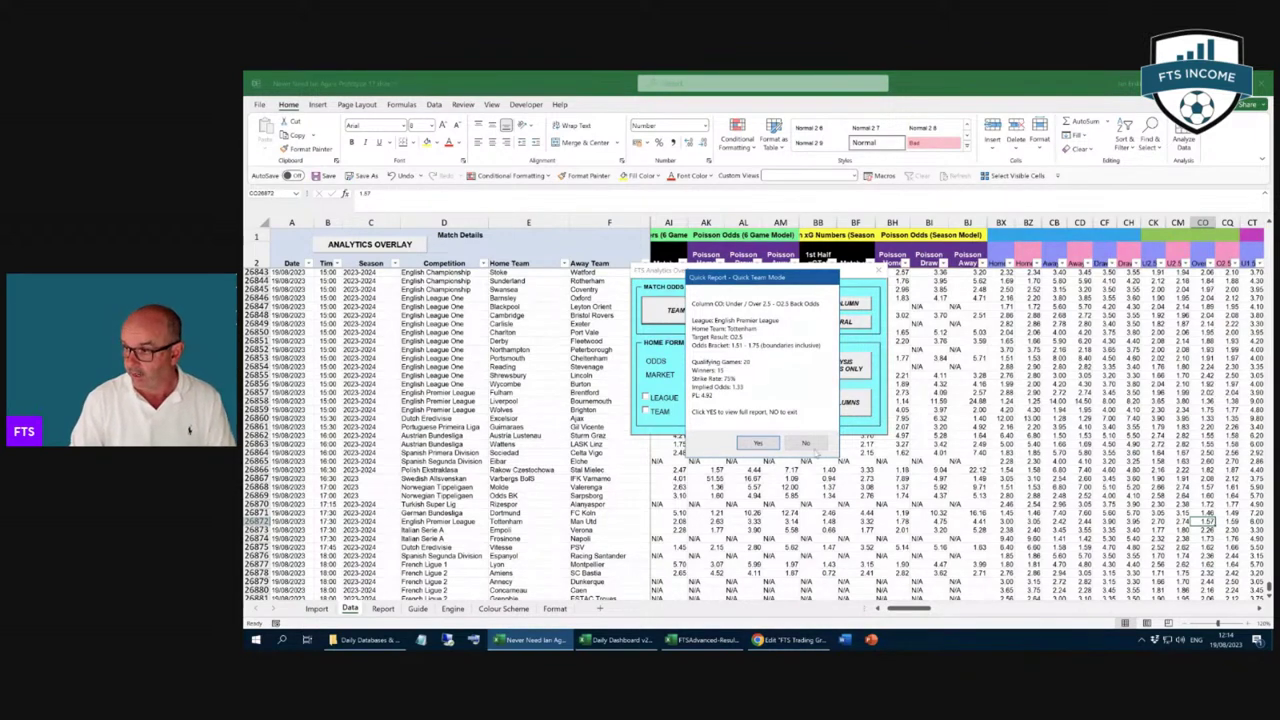
{"action": "left_click", "coordinate": [806, 443]}
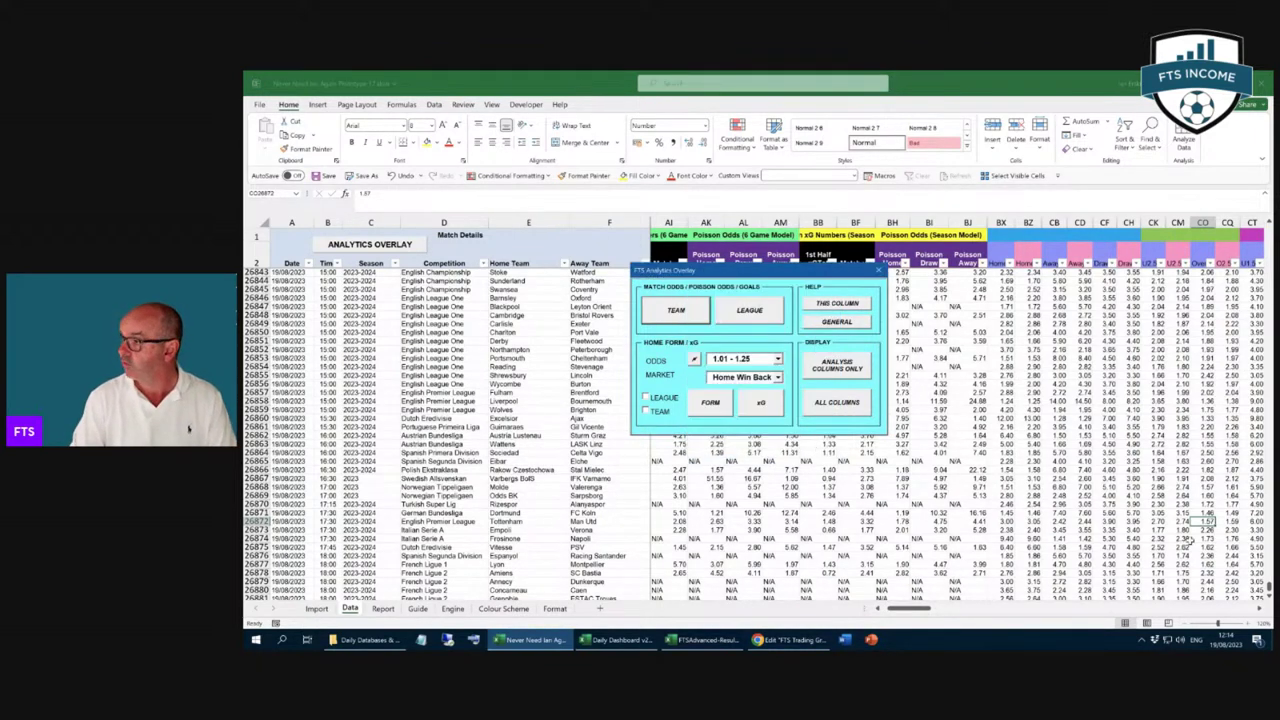
Step: Run the quick team report on the Tottenham fixture's over 1.5 goals back odds, declining the full report
{"action": "left_click", "coordinate": [1258, 612]}
{"action": "left_click", "coordinate": [1258, 610]}
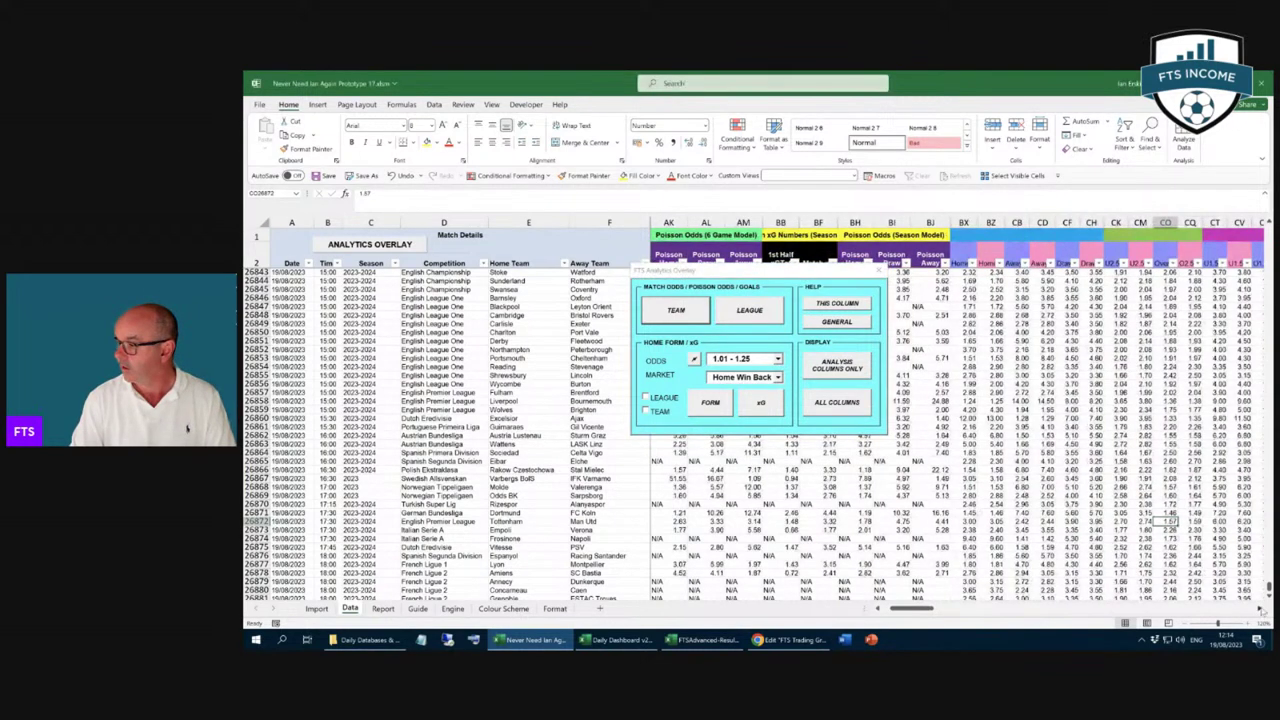
{"action": "left_click", "coordinate": [1258, 610]}
{"action": "left_click", "coordinate": [1228, 521]}
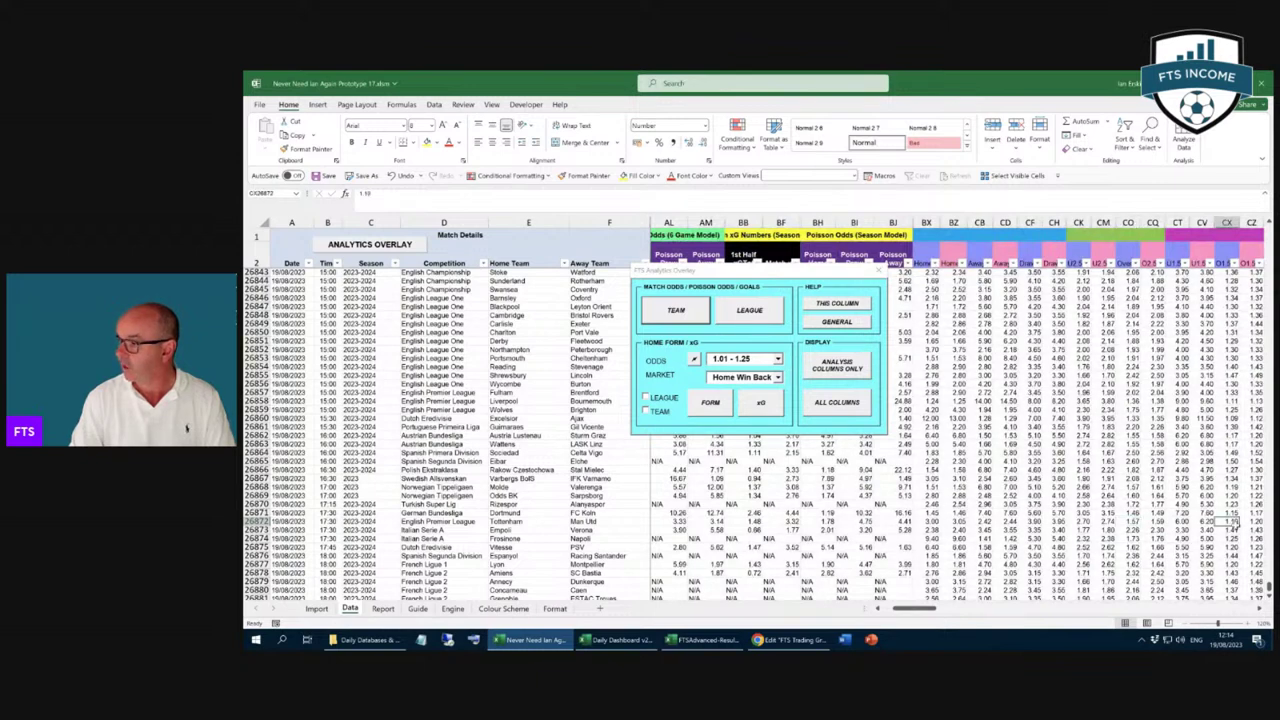
{"action": "left_click", "coordinate": [678, 312]}
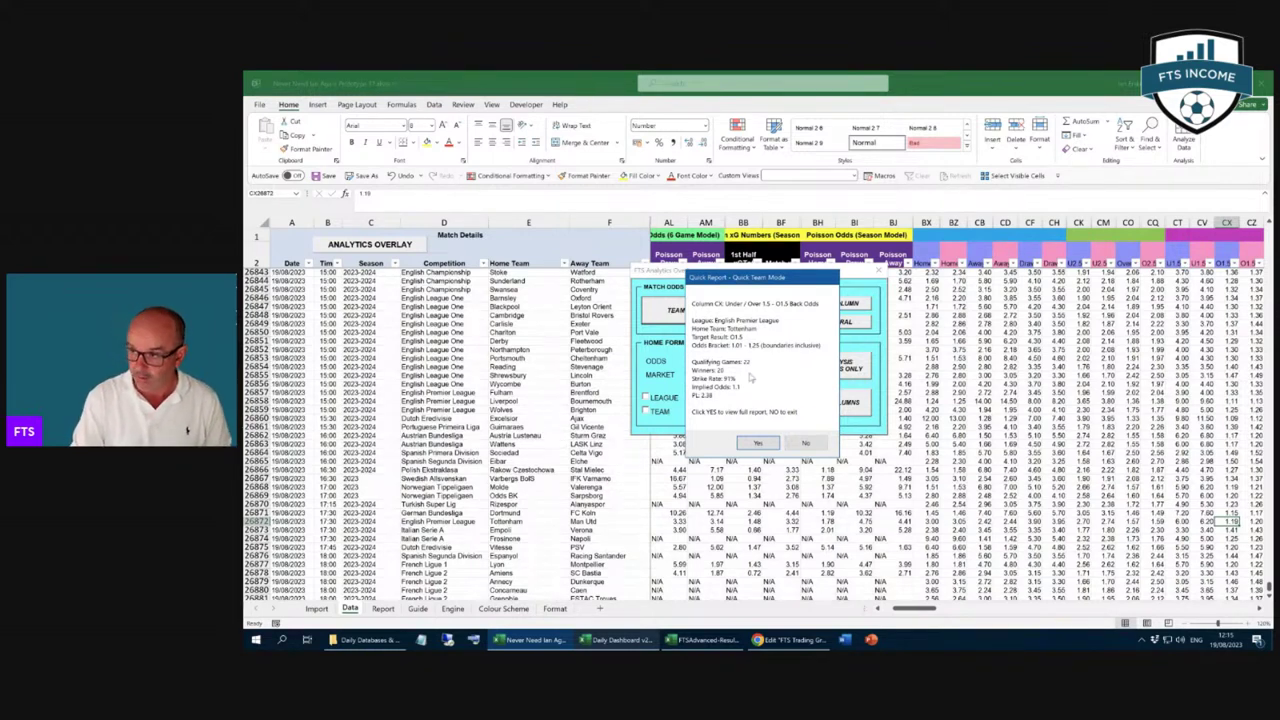
{"action": "left_click", "coordinate": [808, 444]}
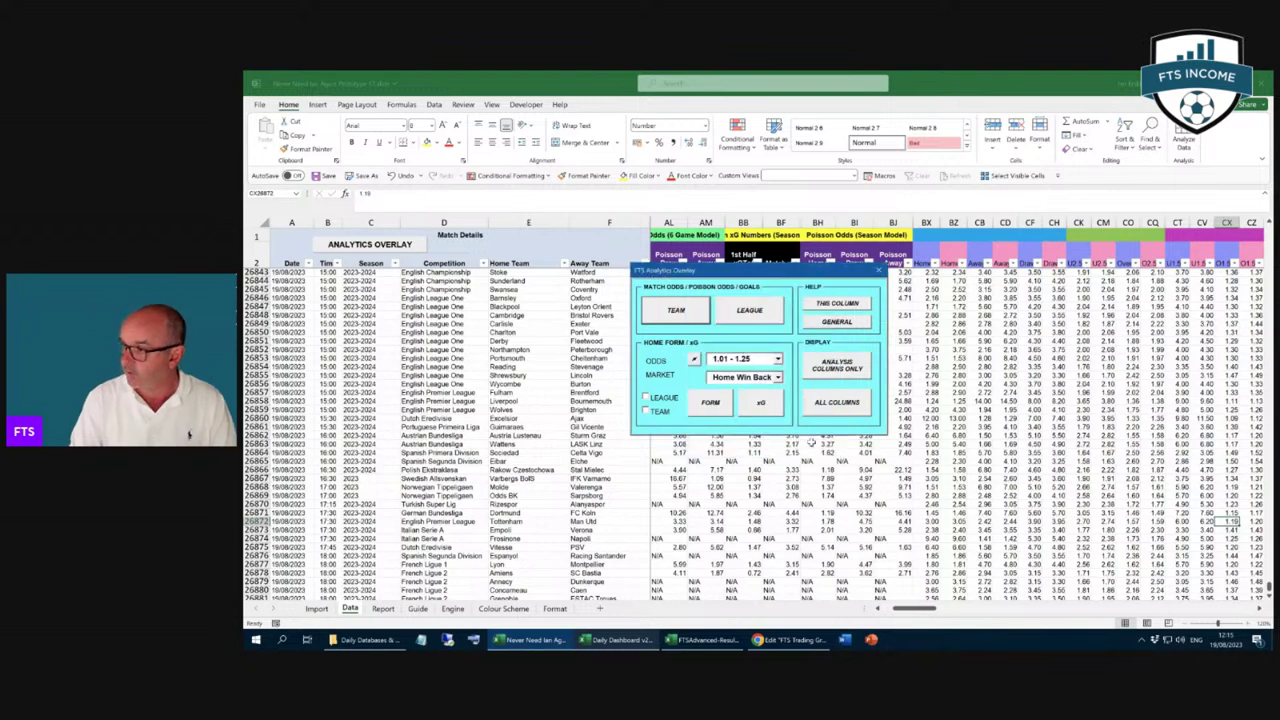
Step: Set the Home Form / xG market in the Analytics Overlay to O2.5 Back
{"action": "left_click", "coordinate": [1133, 521]}
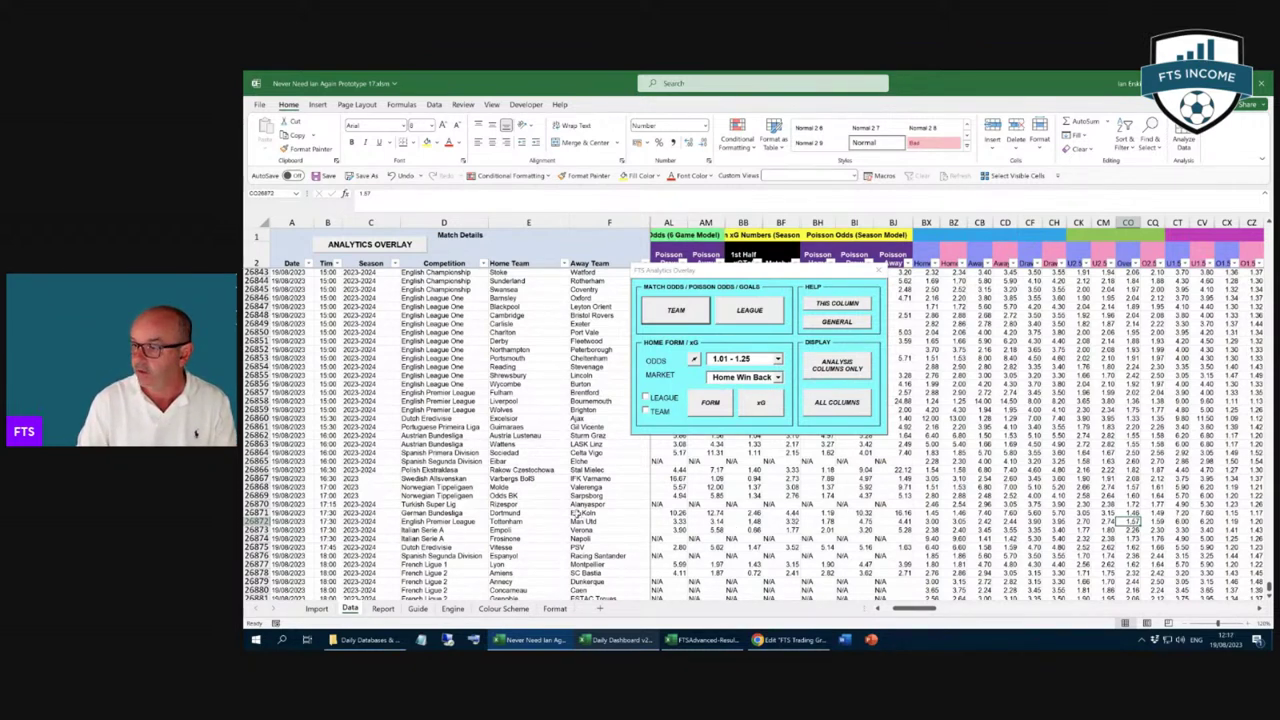
{"action": "left_click", "coordinate": [790, 522]}
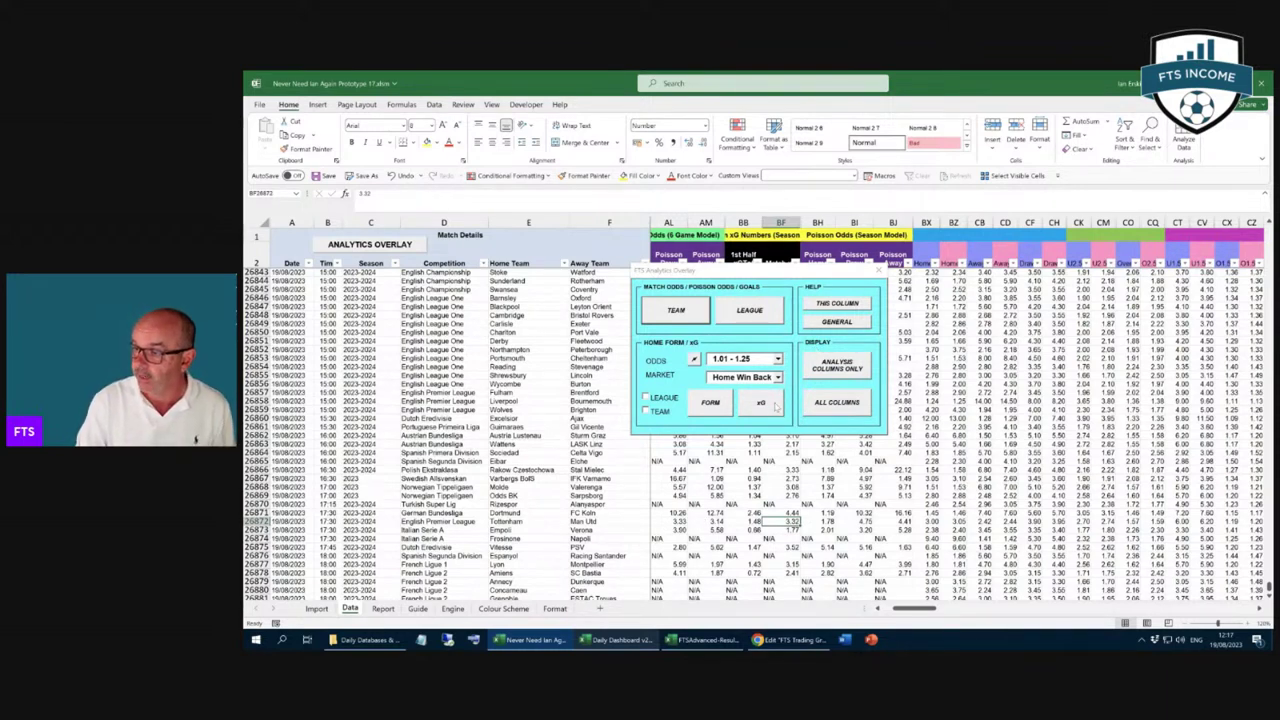
{"action": "left_click", "coordinate": [778, 378]}
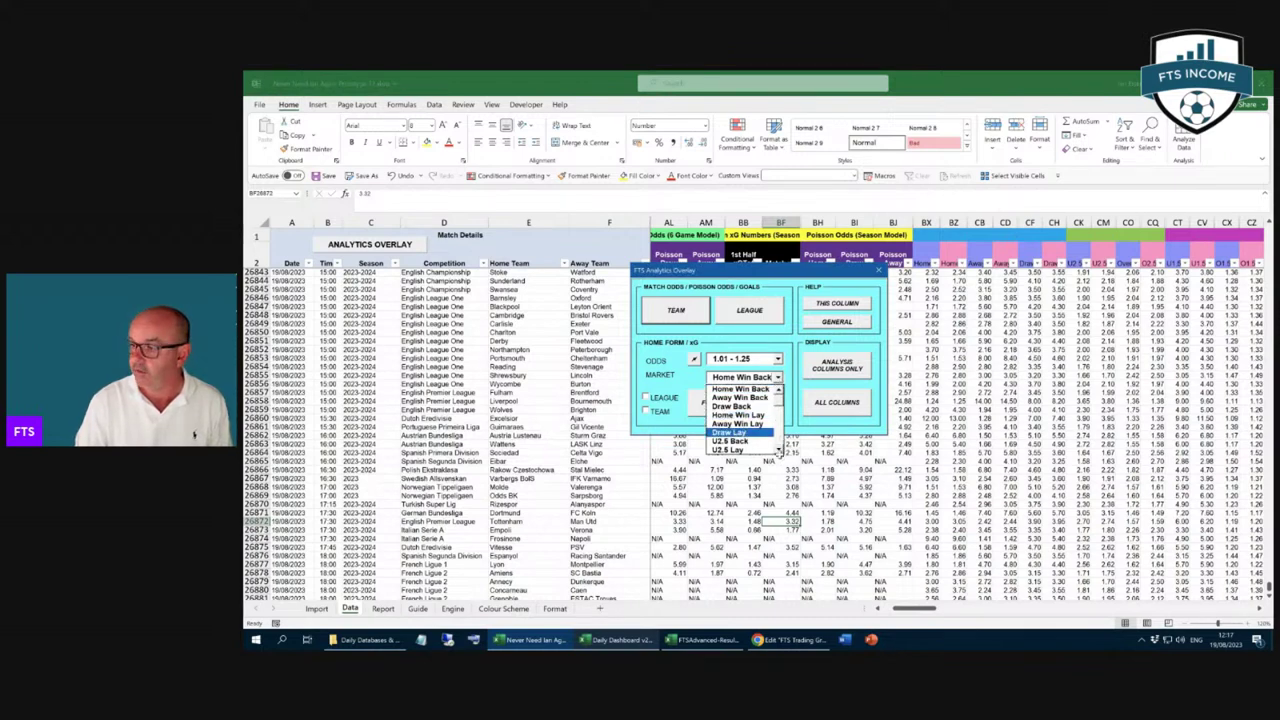
{"action": "left_click", "coordinate": [781, 452]}
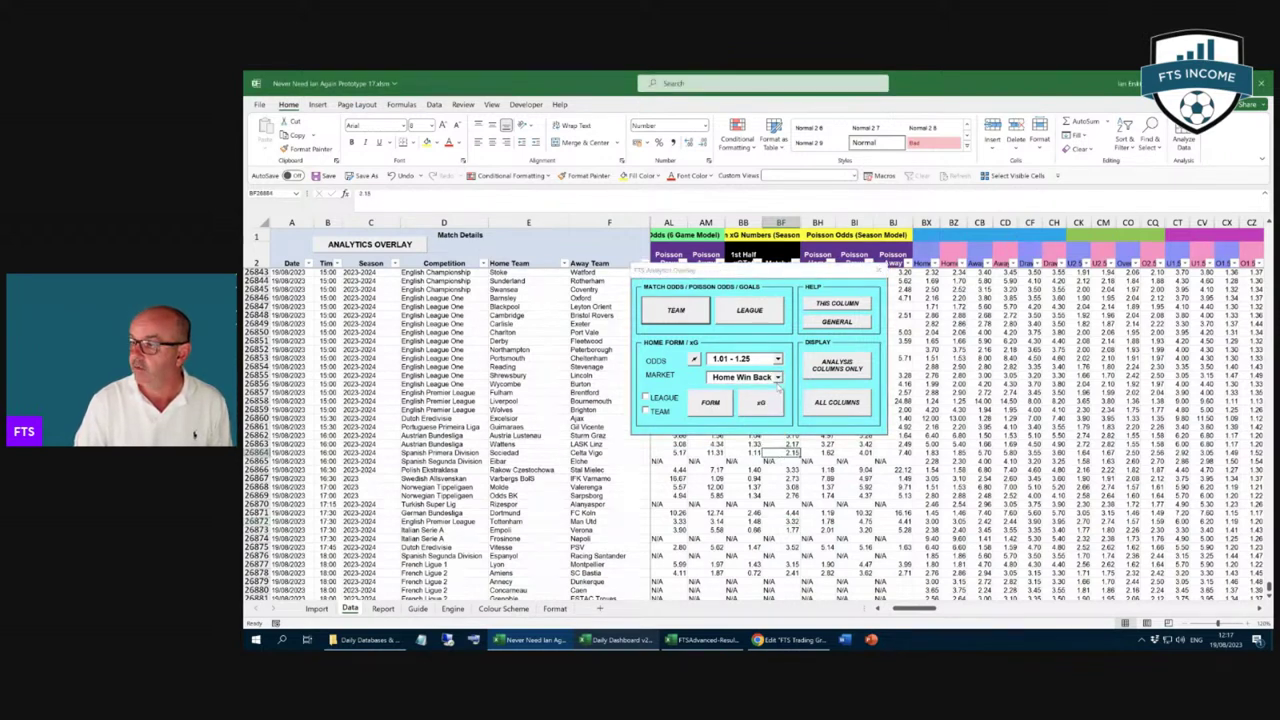
{"action": "left_click", "coordinate": [778, 379]}
{"action": "scroll", "coordinate": [766, 413], "scroll_direction": "down", "scroll_amount": 3}
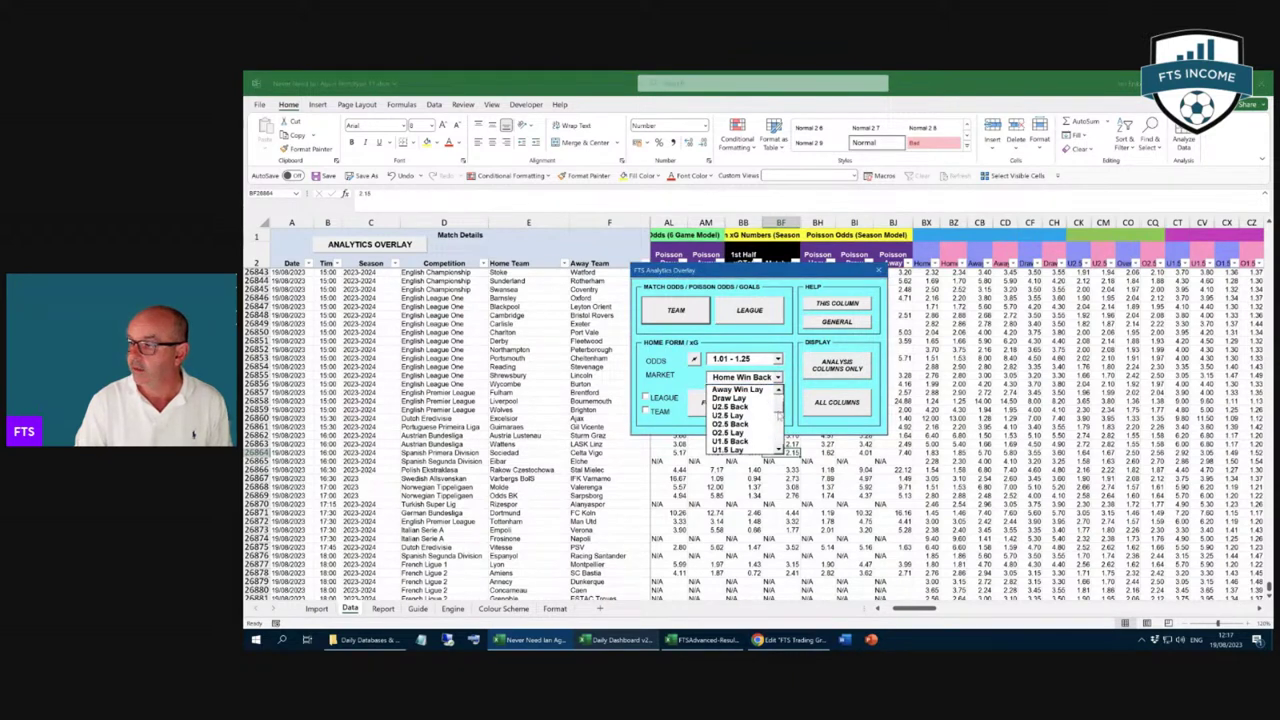
{"action": "left_click", "coordinate": [740, 416]}
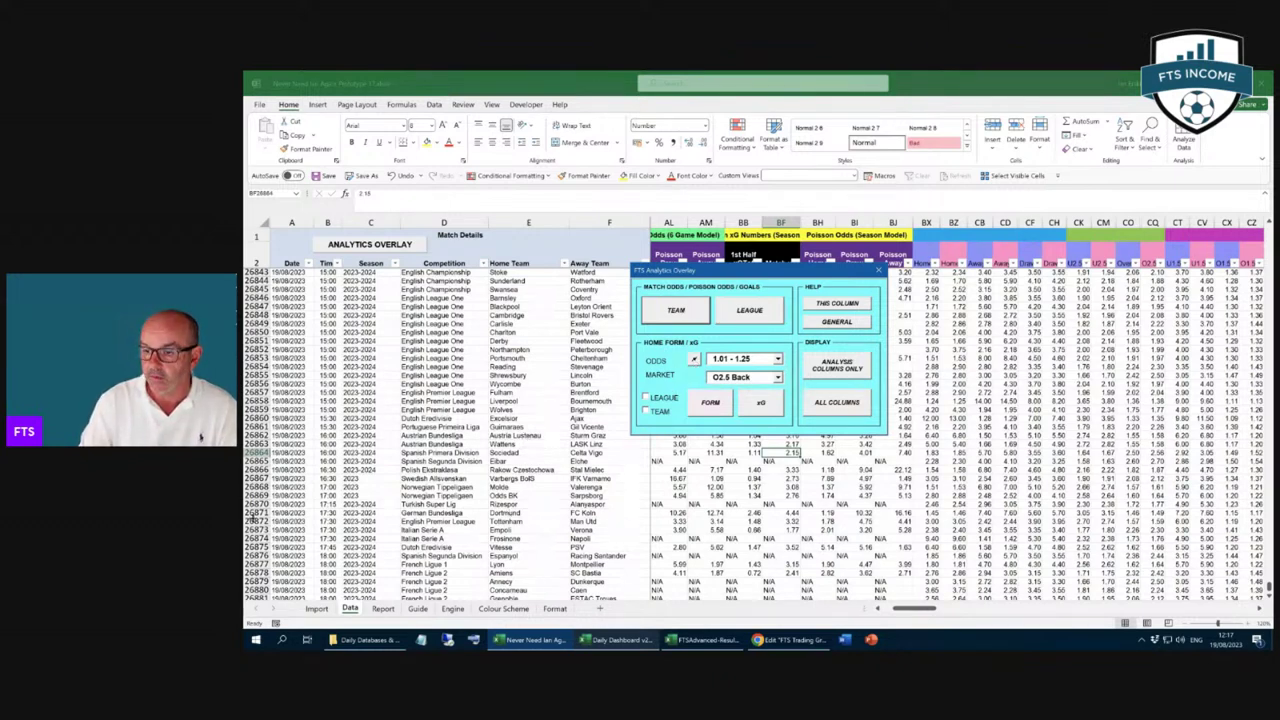
Step: Run the xG quick report on the Tottenham fixture's season match xG with the 1.51 - 1.75 odds bracket and League filter, declining the full report
{"action": "left_click", "coordinate": [254, 521]}
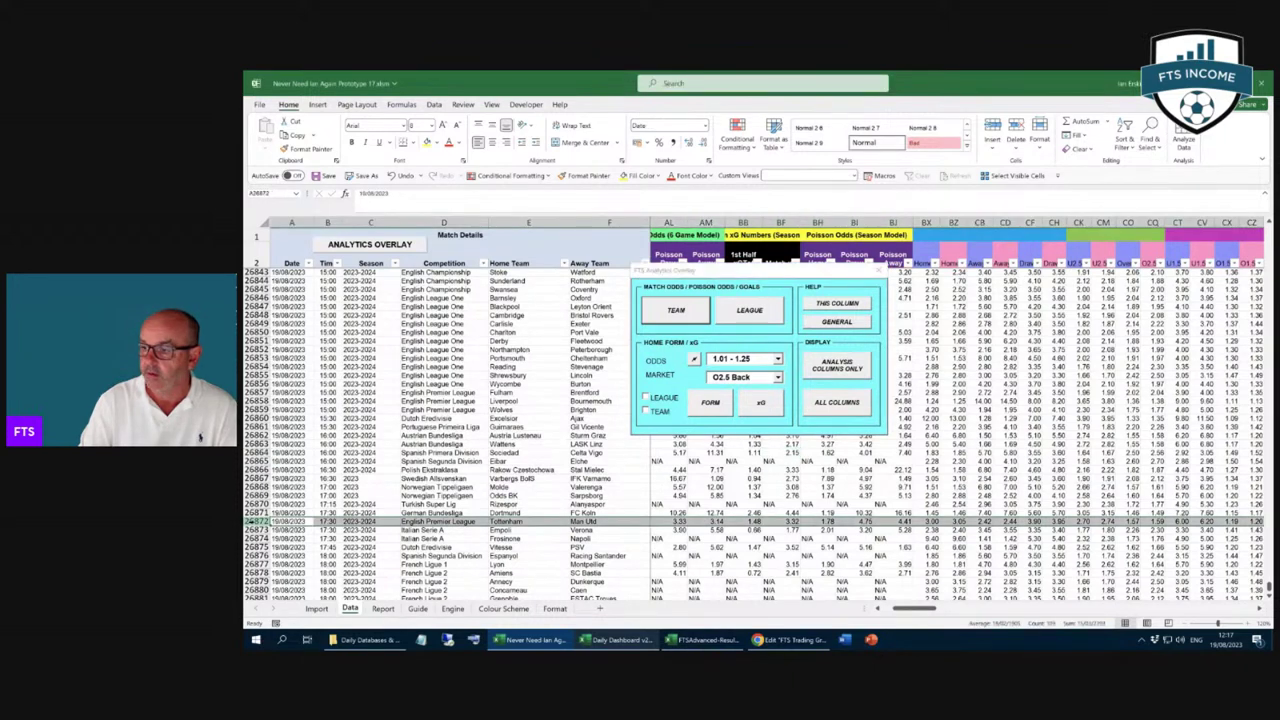
{"action": "left_click", "coordinate": [792, 521]}
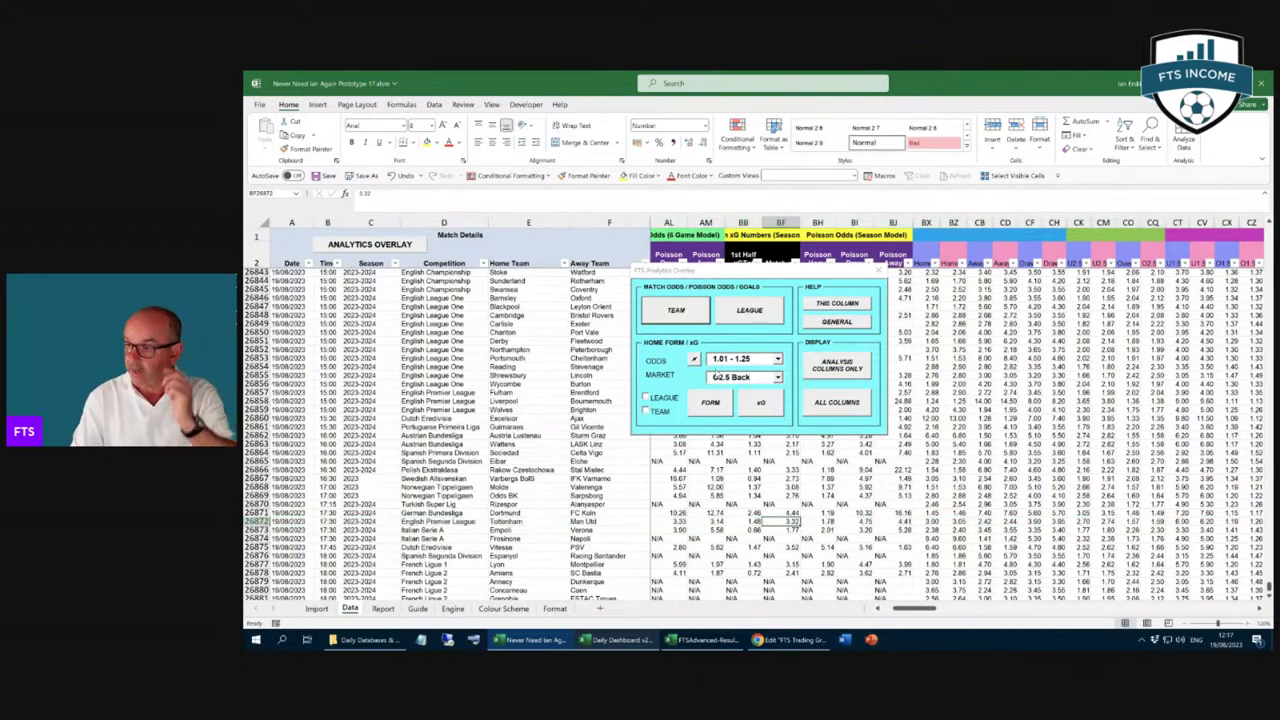
{"action": "left_click", "coordinate": [694, 358]}
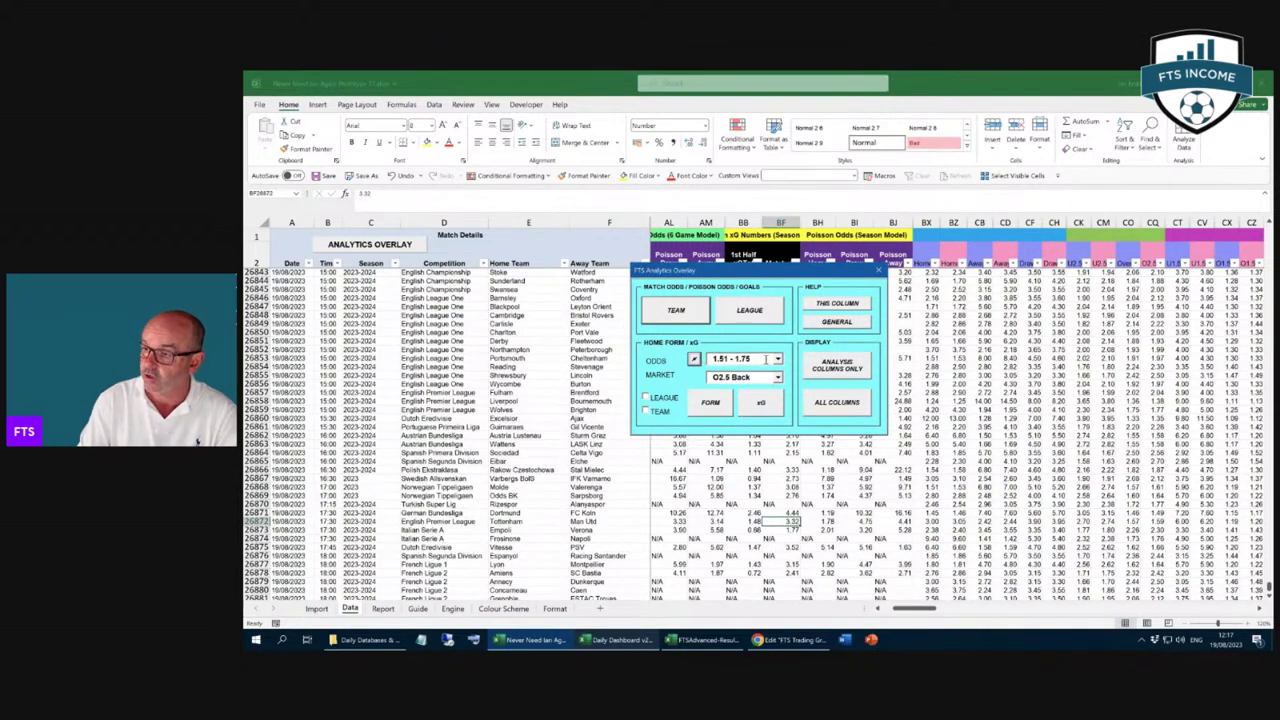
{"action": "left_click", "coordinate": [647, 398]}
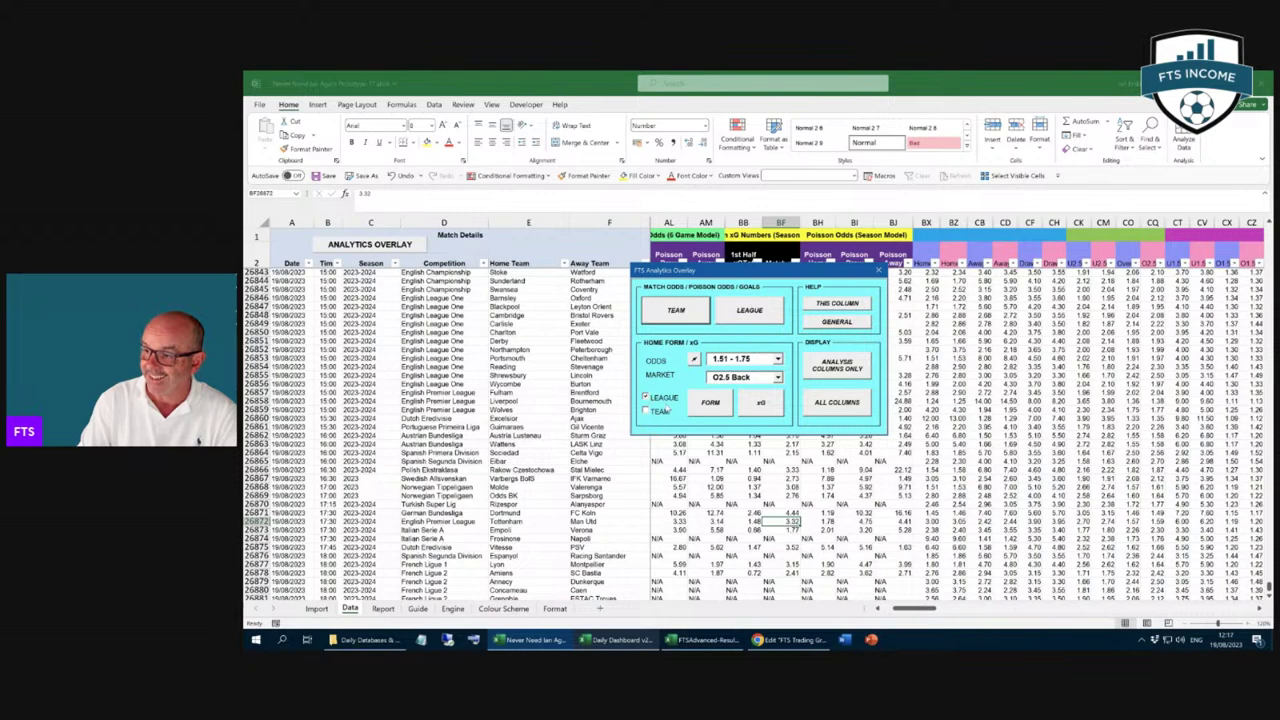
{"action": "left_click", "coordinate": [776, 404]}
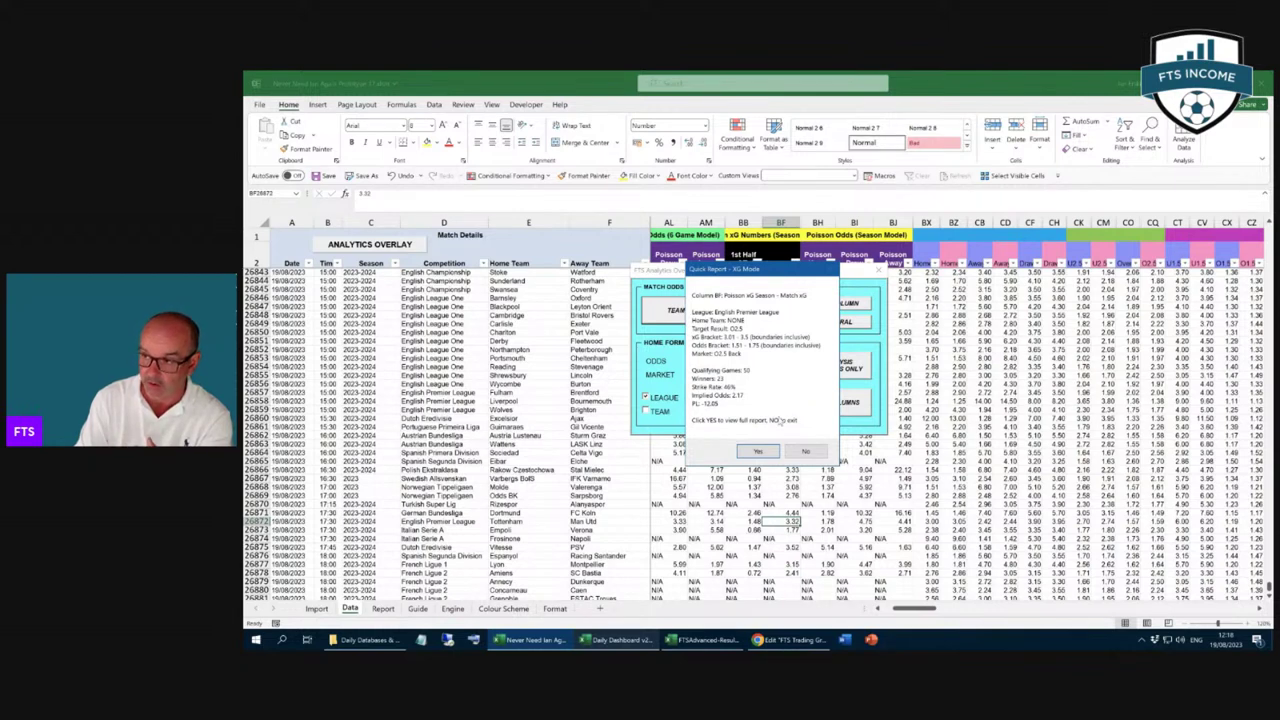
{"action": "left_click", "coordinate": [803, 452]}
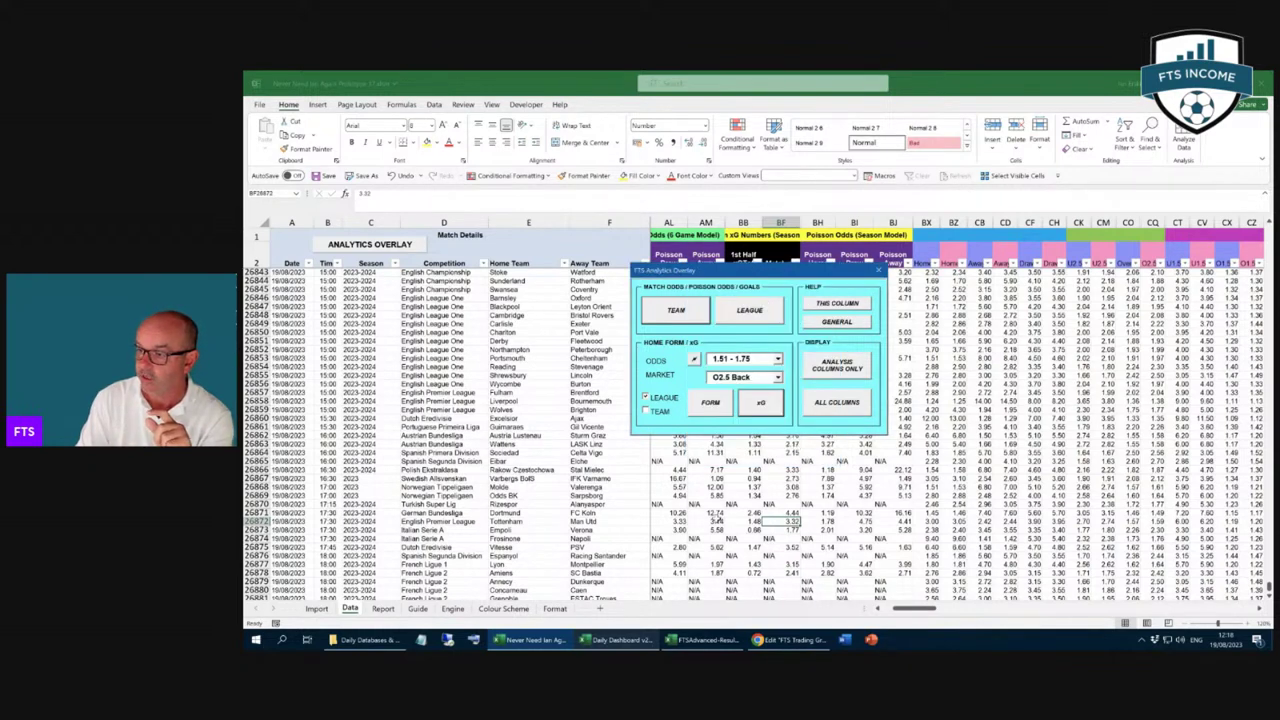
Step: Try to run the xG report on the Tottenham fixture's six-game Poisson away odds
{"action": "left_click", "coordinate": [717, 521]}
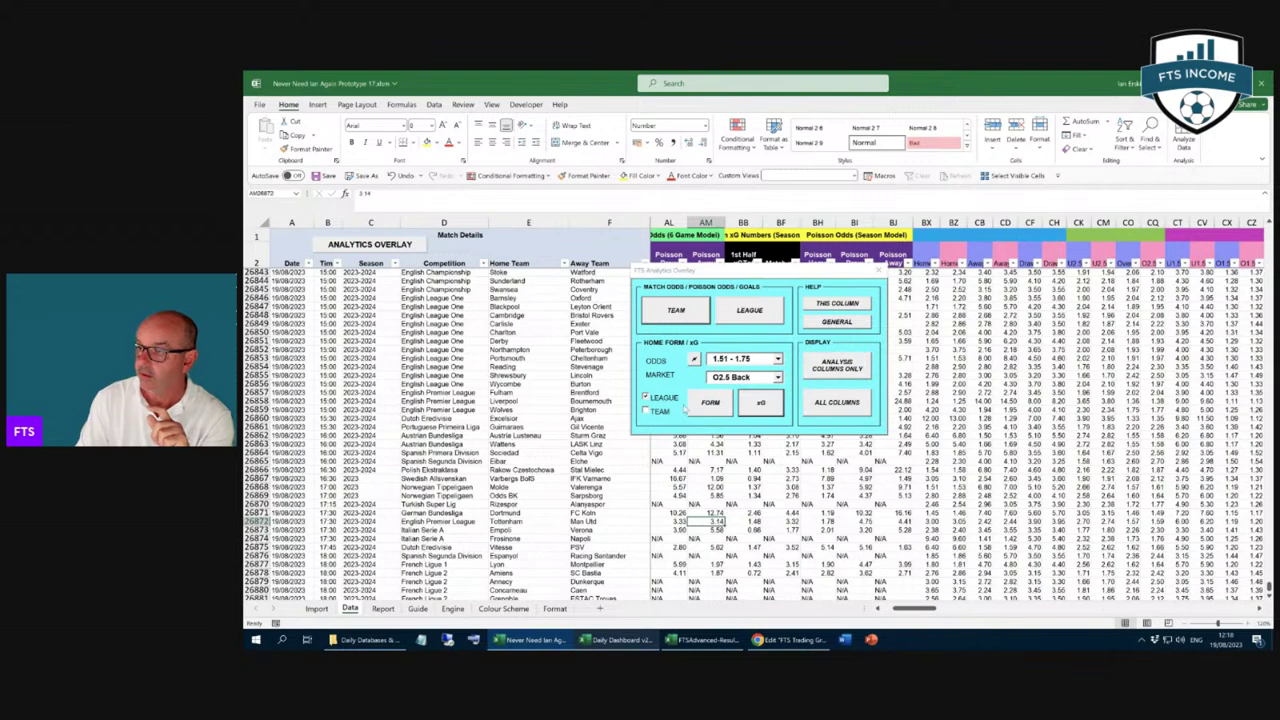
{"action": "left_click", "coordinate": [762, 402]}
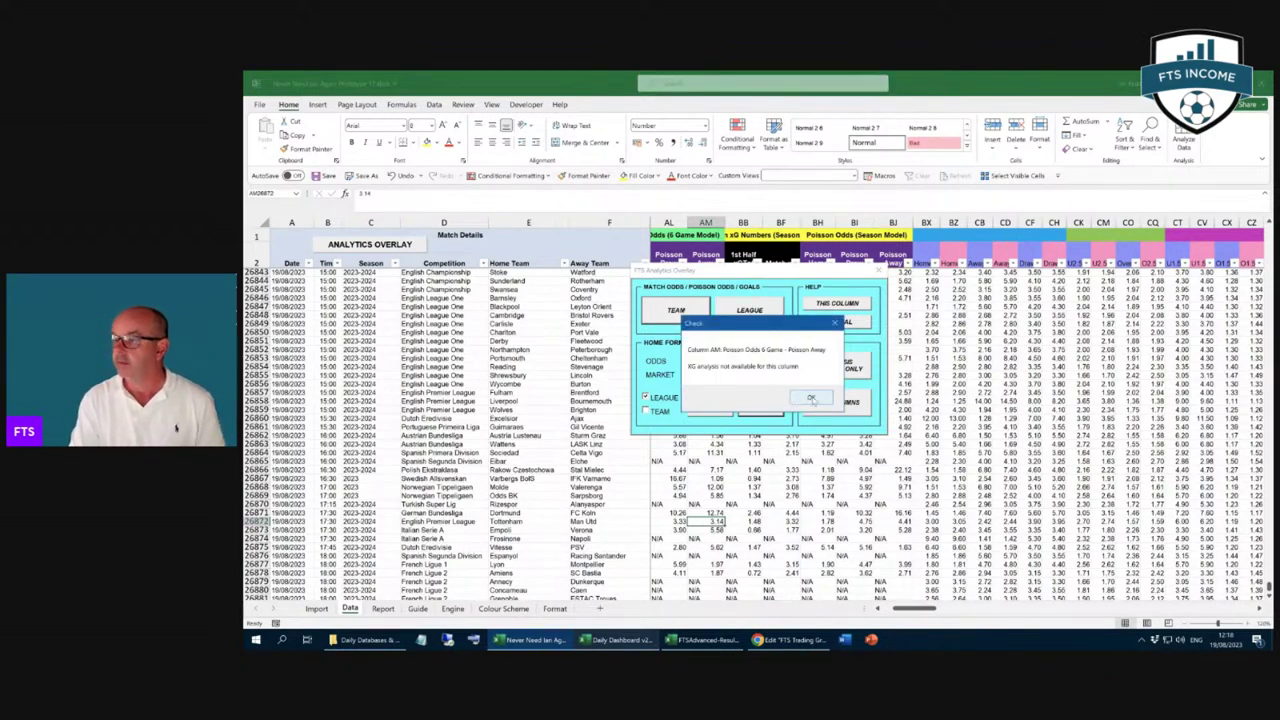
{"action": "left_click", "coordinate": [811, 398]}
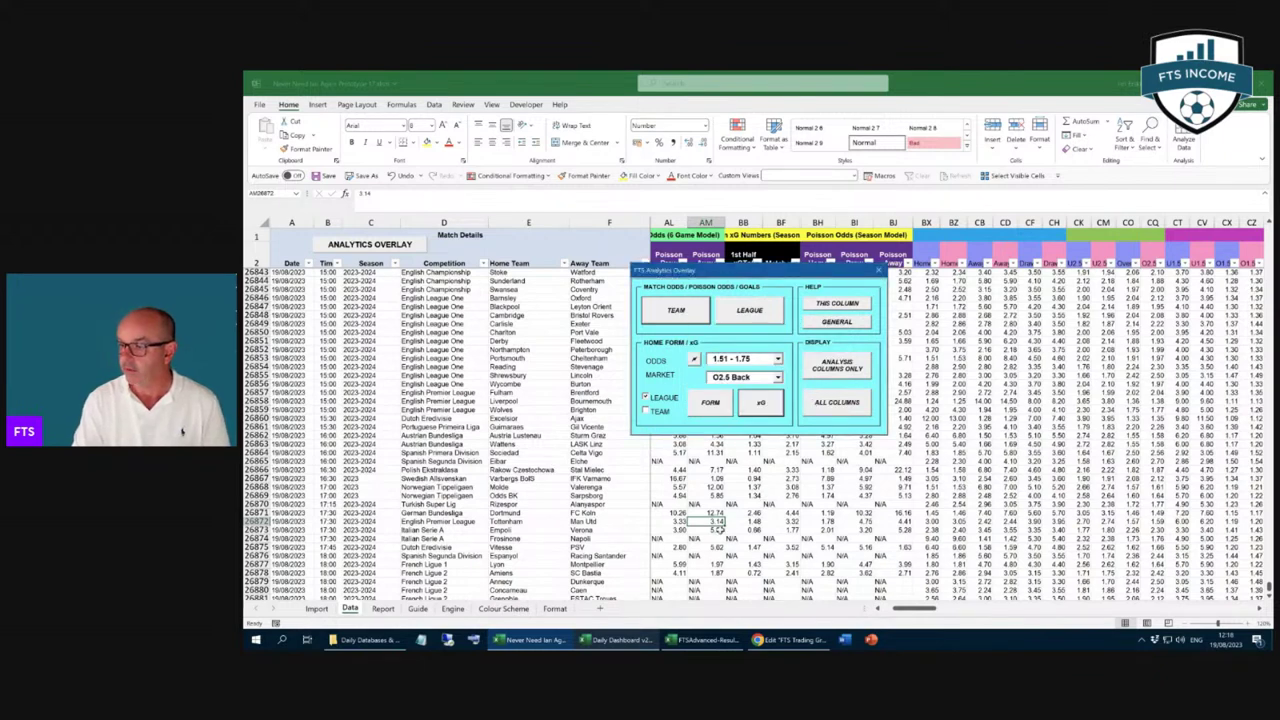
Step: Run the xG quick report on the Tottenham fixture's six-game match xG, decline the full report, and close the Analytics Overlay
{"action": "left_click", "coordinate": [878, 610]}
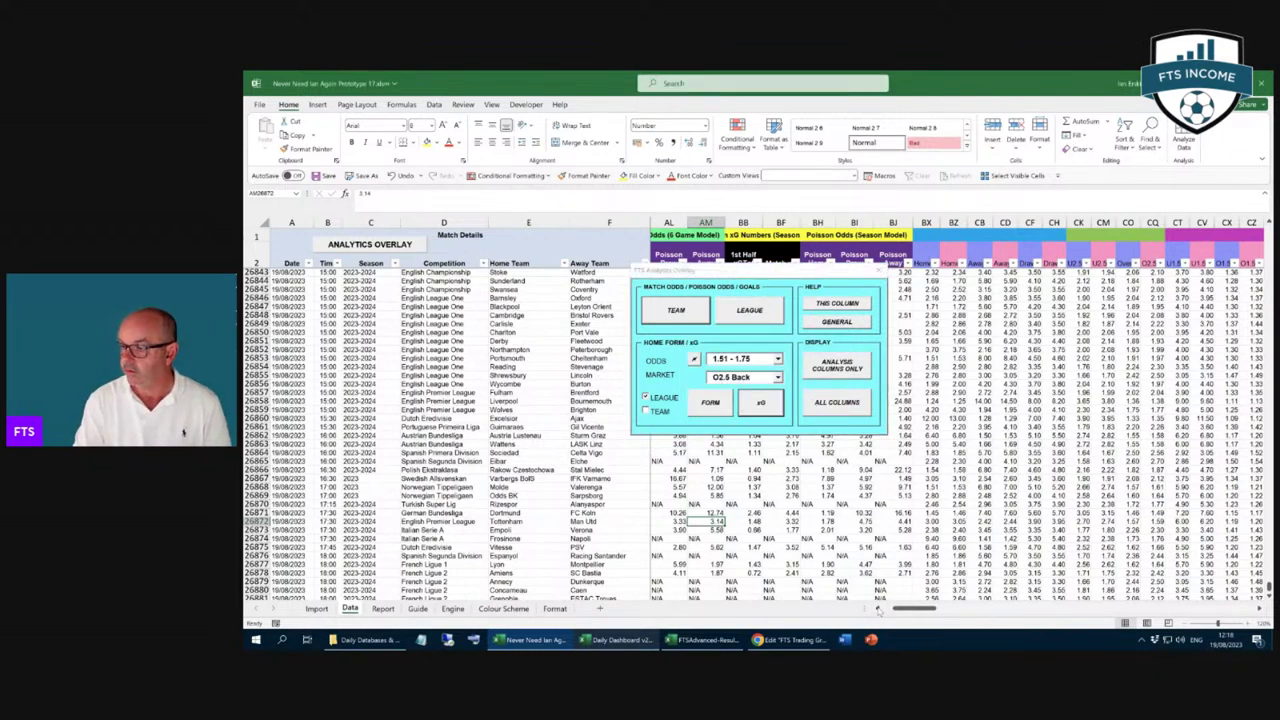
{"action": "left_click", "coordinate": [878, 610]}
{"action": "left_click", "coordinate": [878, 610]}
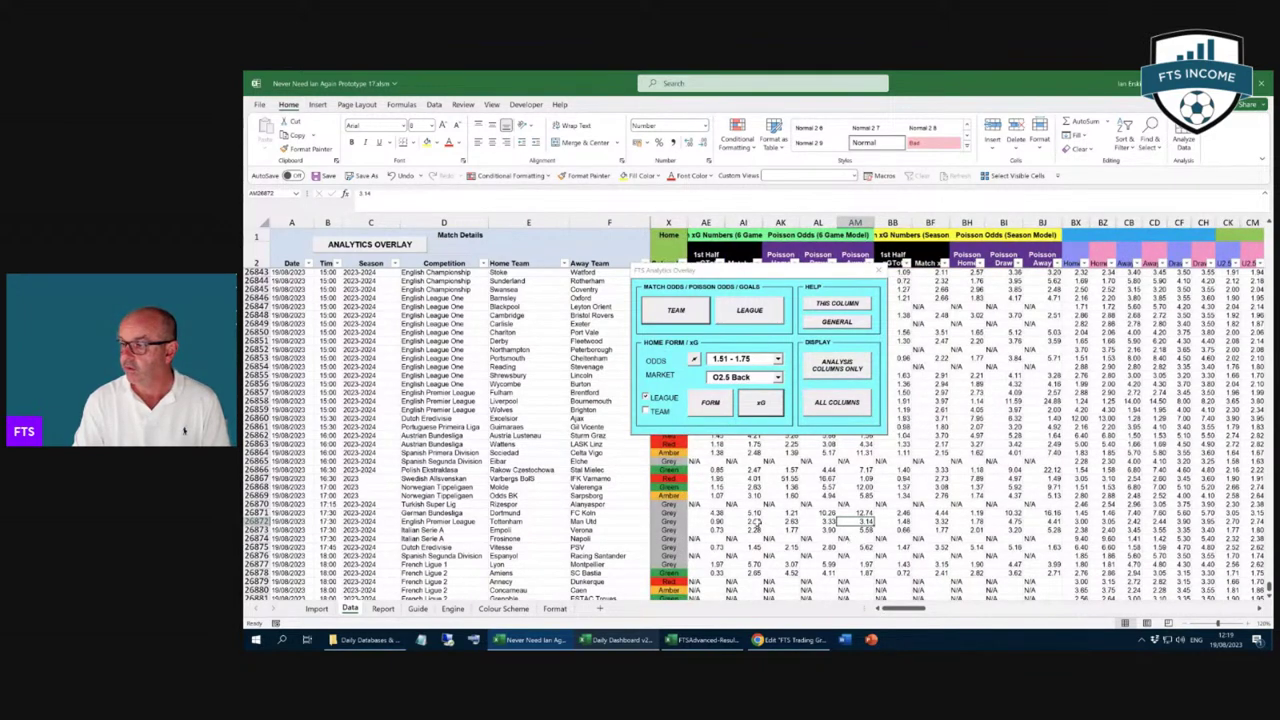
{"action": "left_click", "coordinate": [757, 523]}
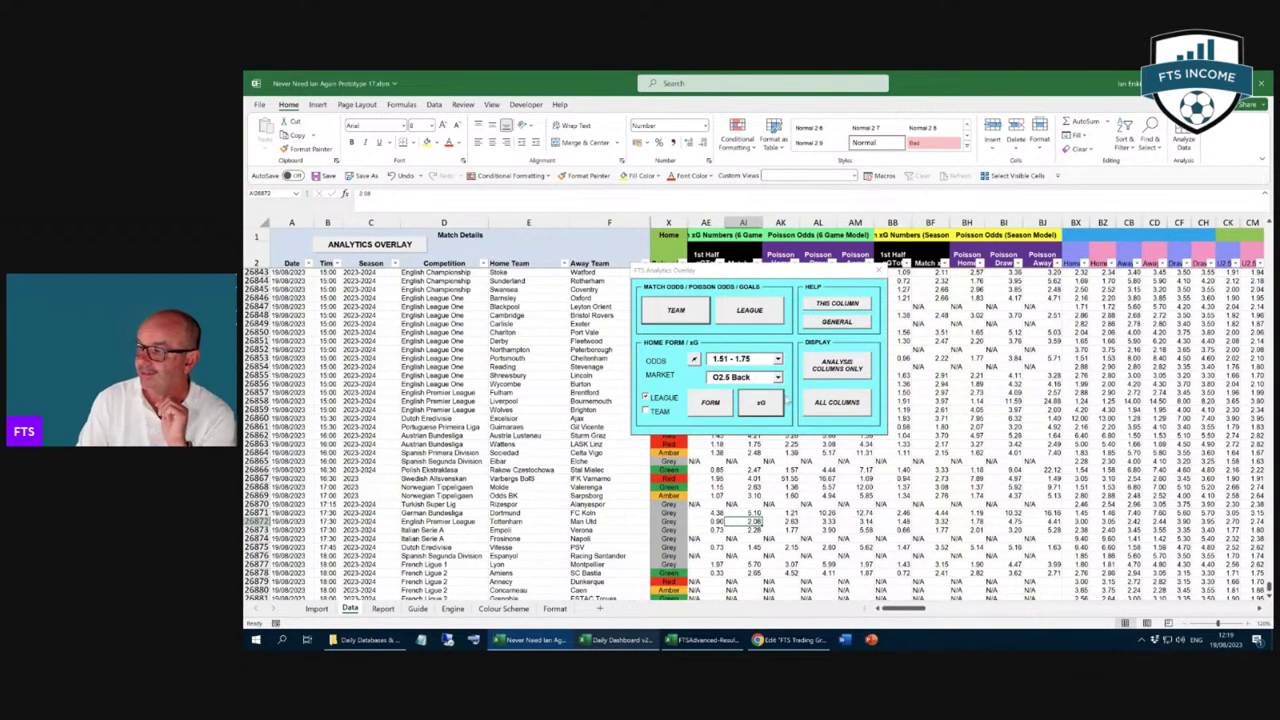
{"action": "left_click", "coordinate": [762, 404]}
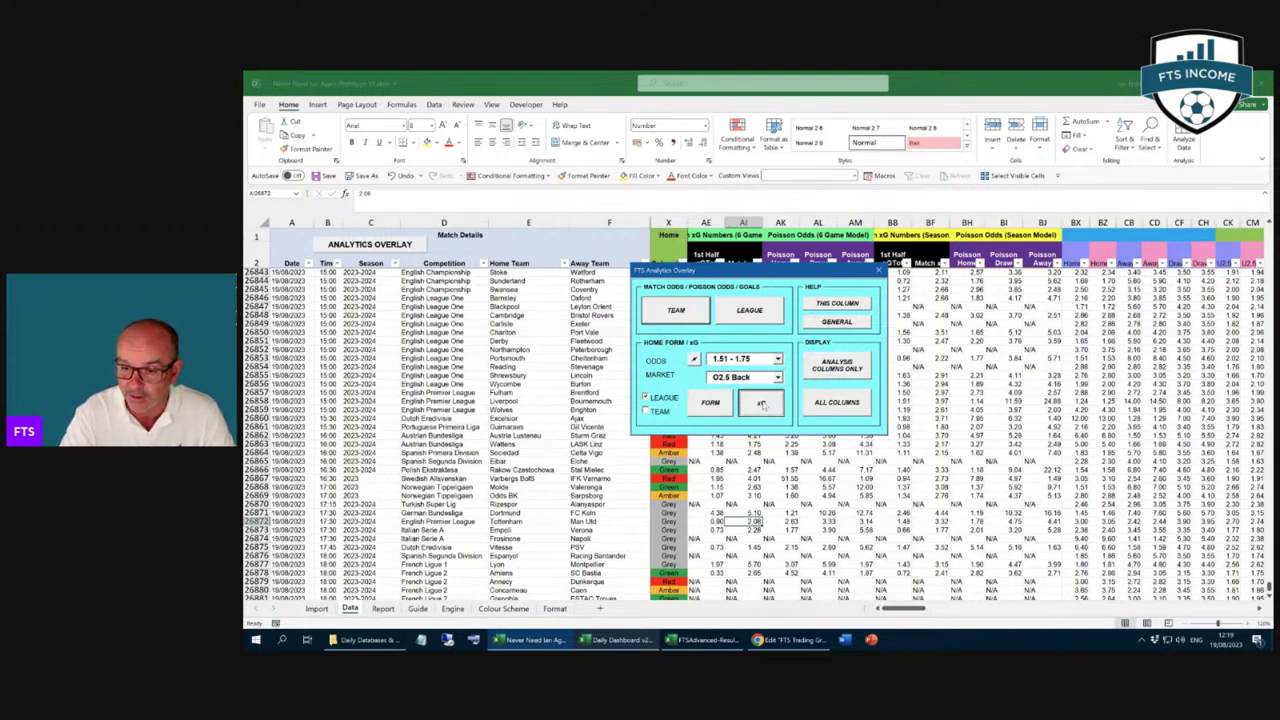
{"action": "left_click", "coordinate": [762, 404]}
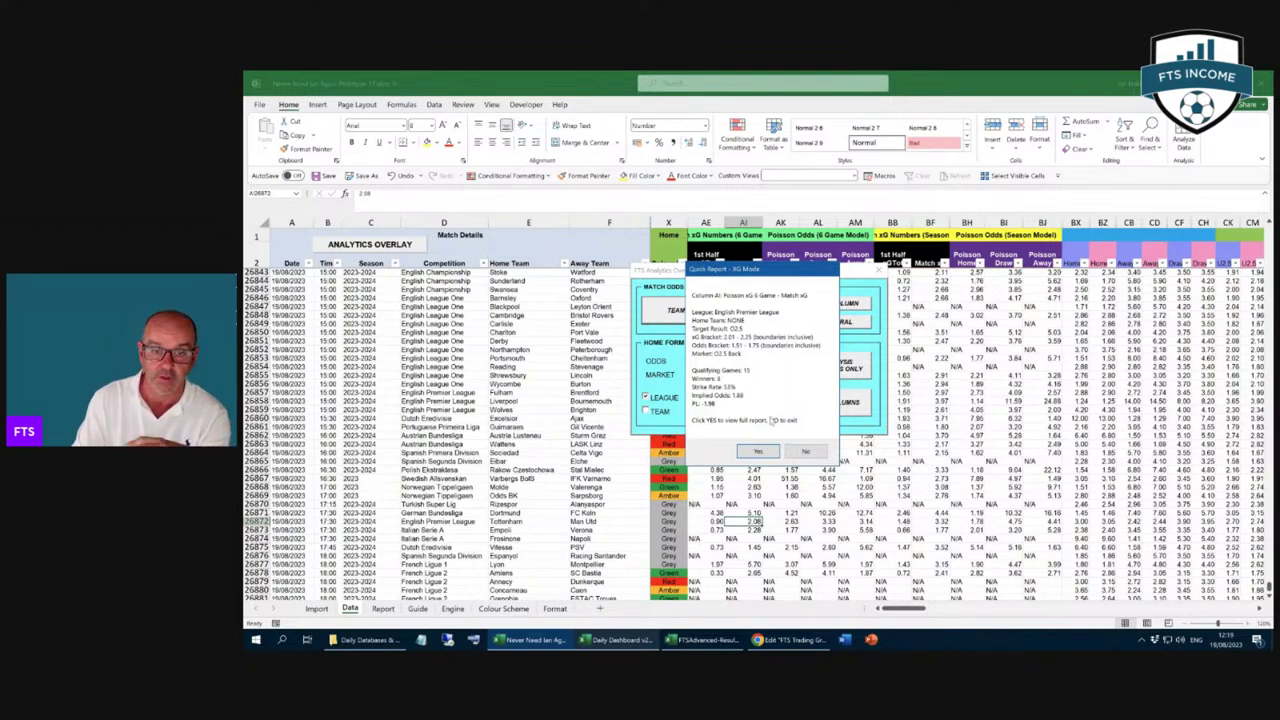
{"action": "left_click", "coordinate": [803, 452]}
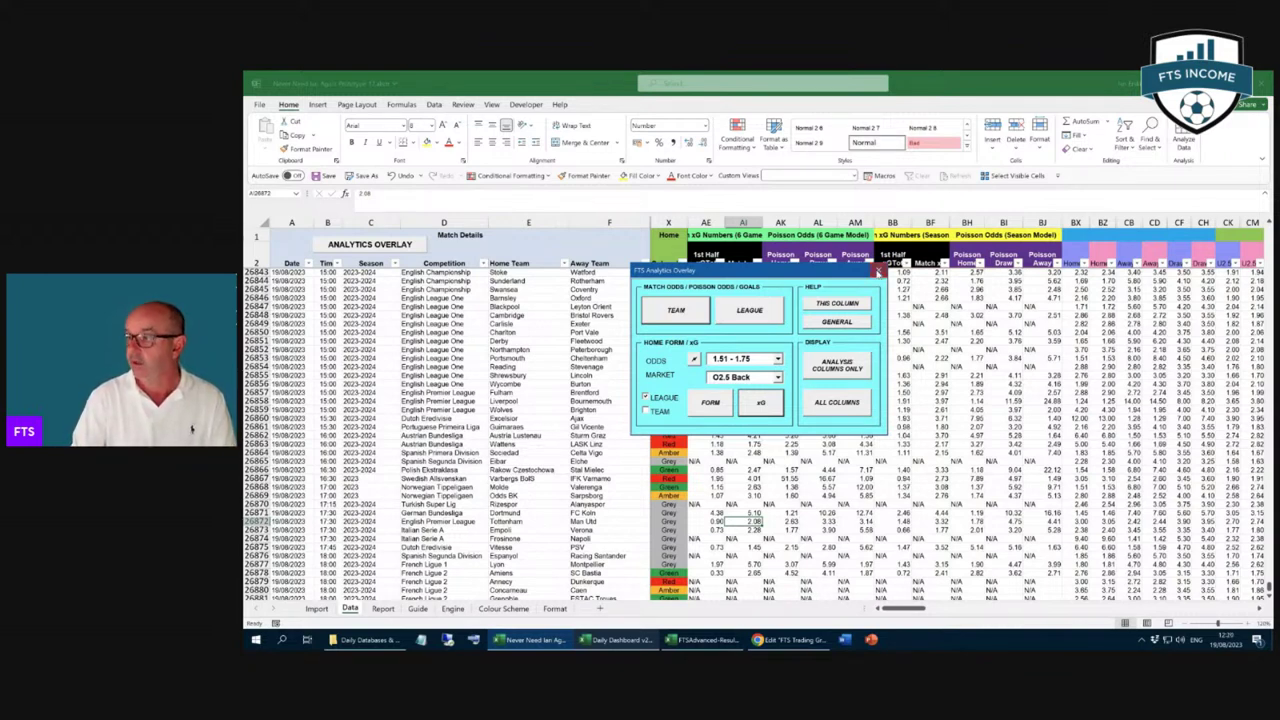
{"action": "left_click", "coordinate": [878, 272]}
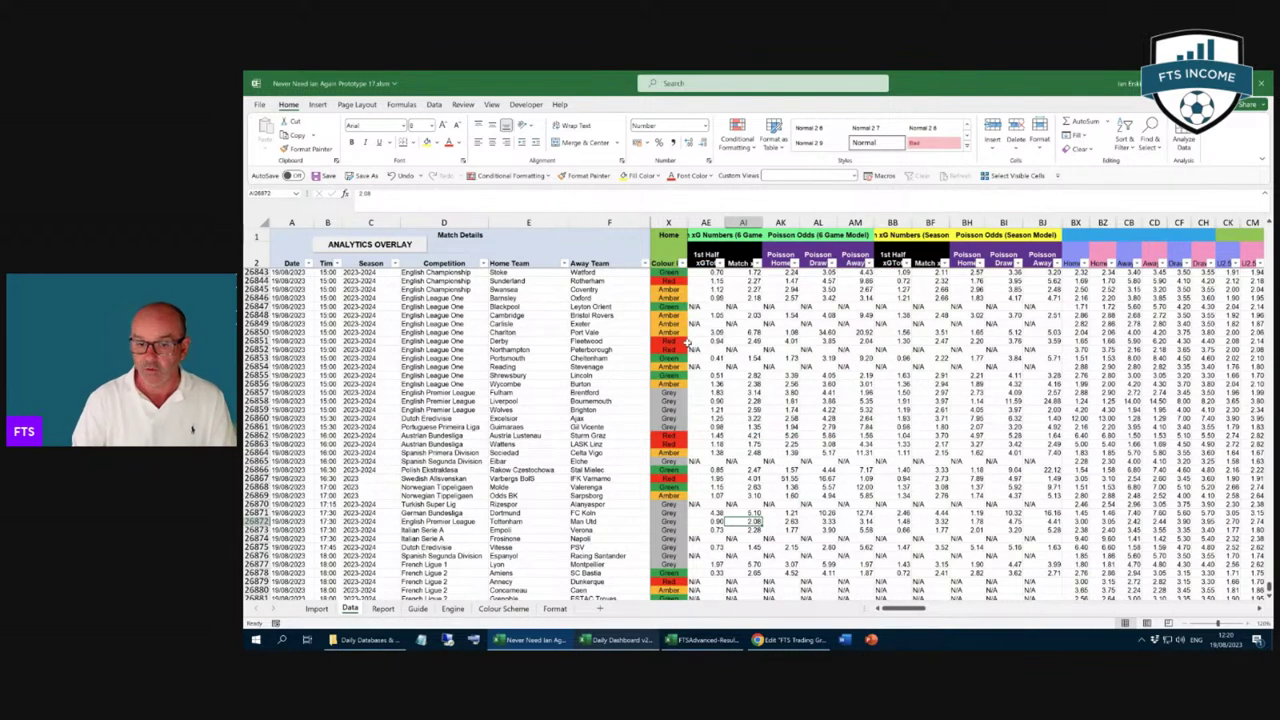